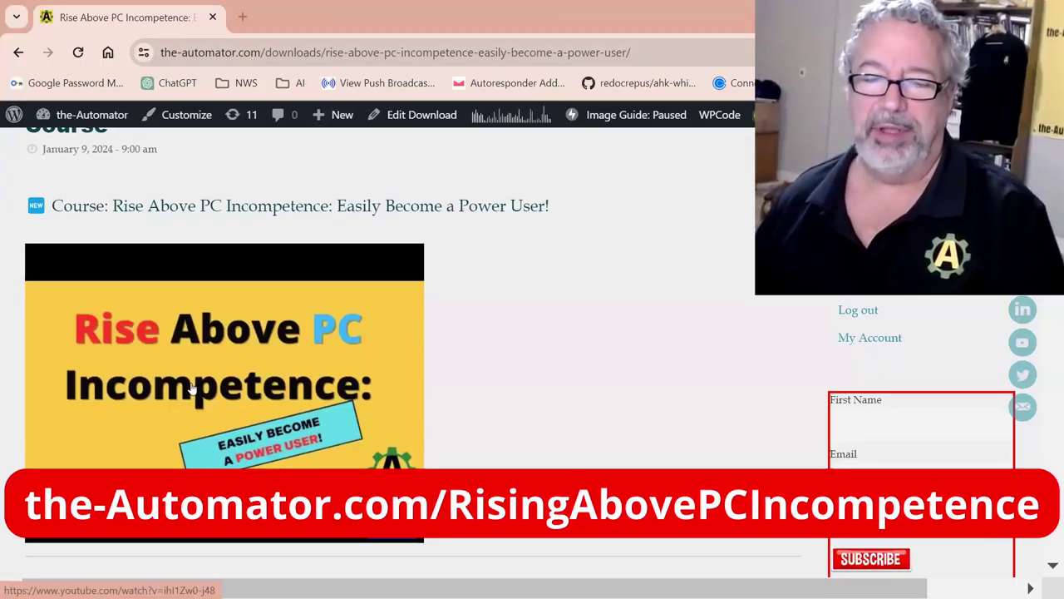
Highlight the Keyboard Shortcuts and Navigation heading in the course outline.
scroll(511, 262, "down", 7)
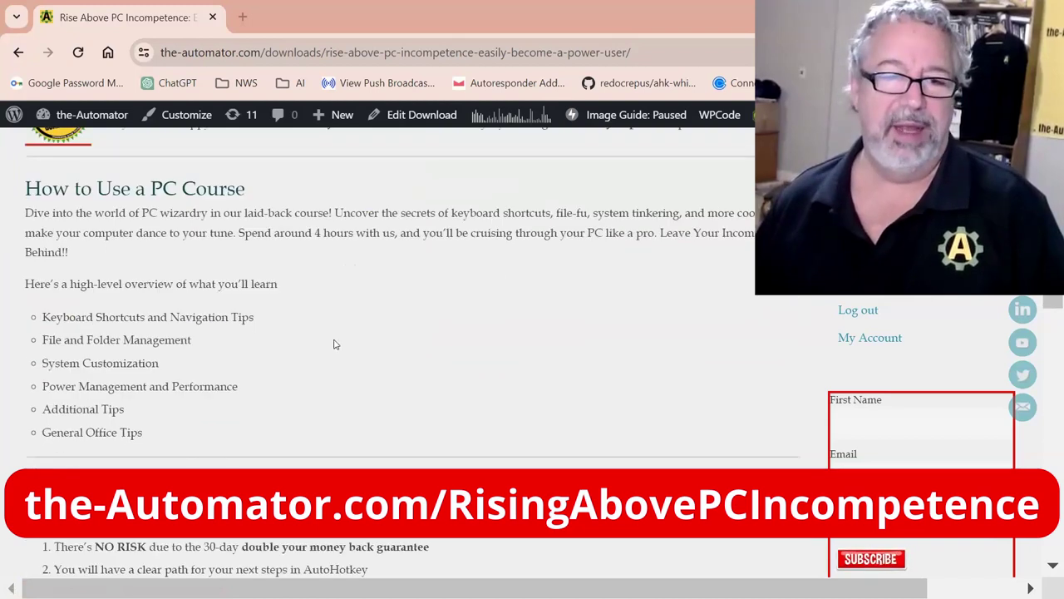
scroll(420, 321, "down", 4)
scroll(421, 321, "up", 1)
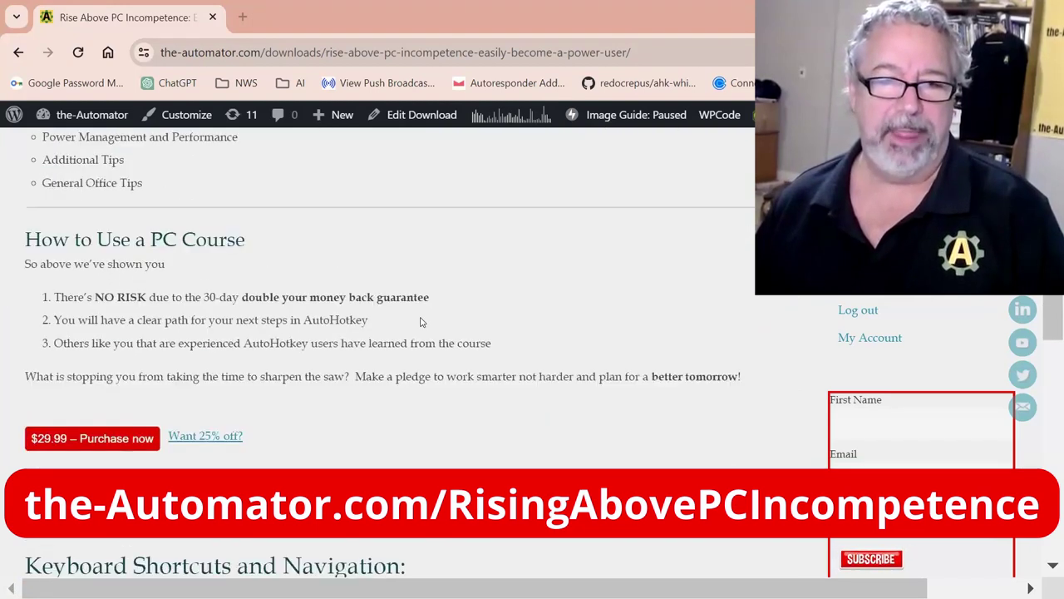
scroll(421, 321, "down", 4)
left_click_drag(80, 233, 400, 237)
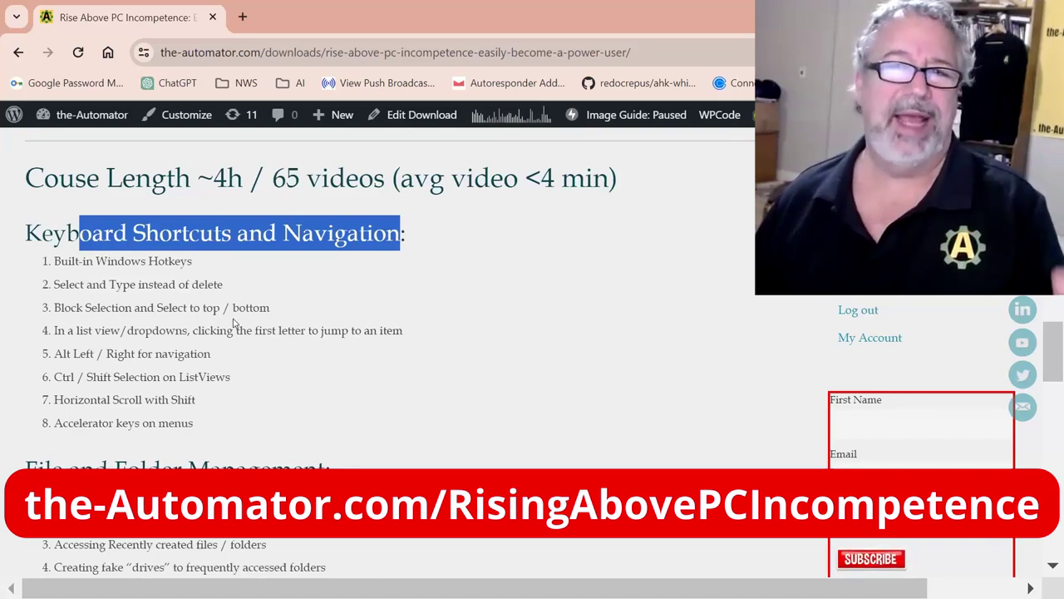
Scroll down past the Additional Tips topics to the General Office section.
scroll(405, 374, "down", 2)
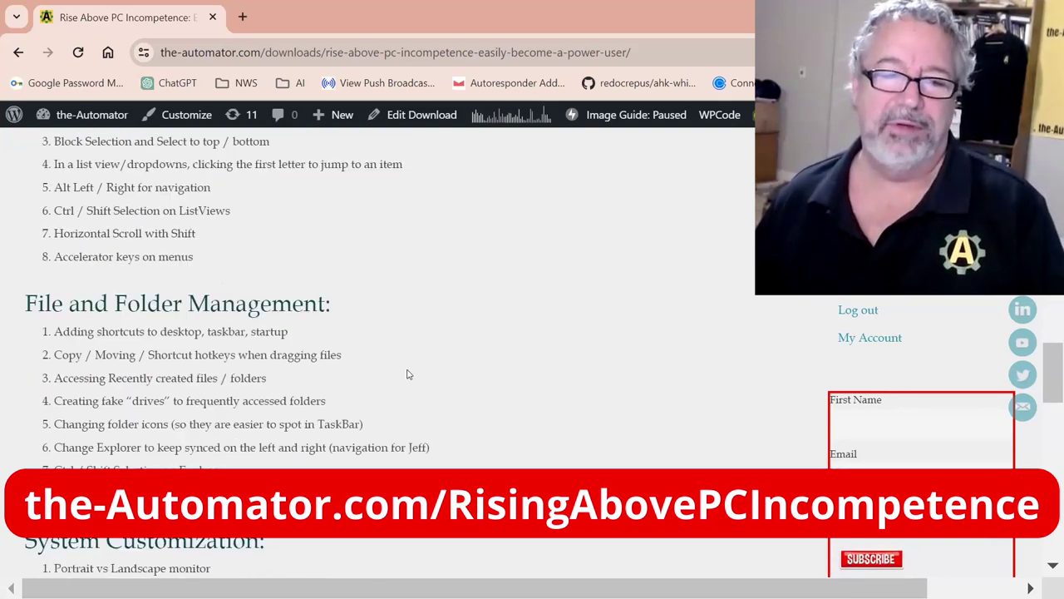
scroll(406, 375, "down", 3)
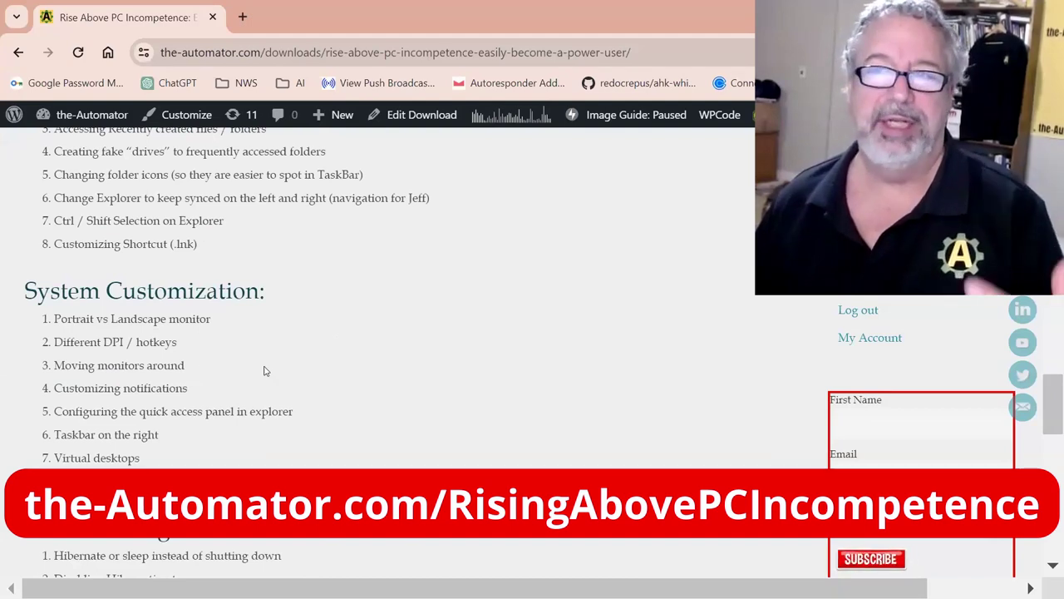
scroll(269, 371, "down", 1)
scroll(269, 371, "down", 4)
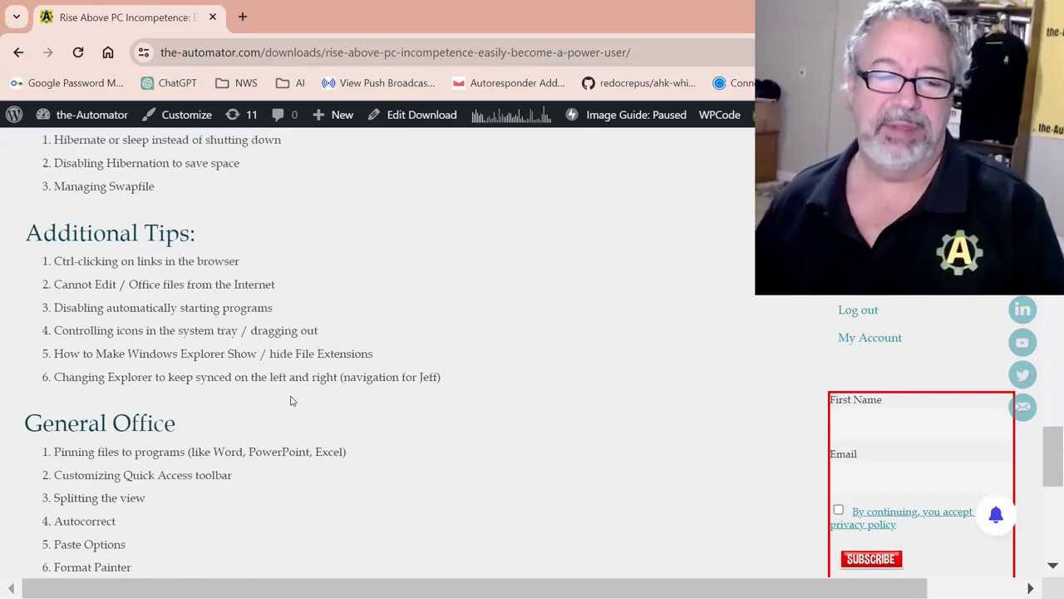
scroll(291, 401, "down", 1)
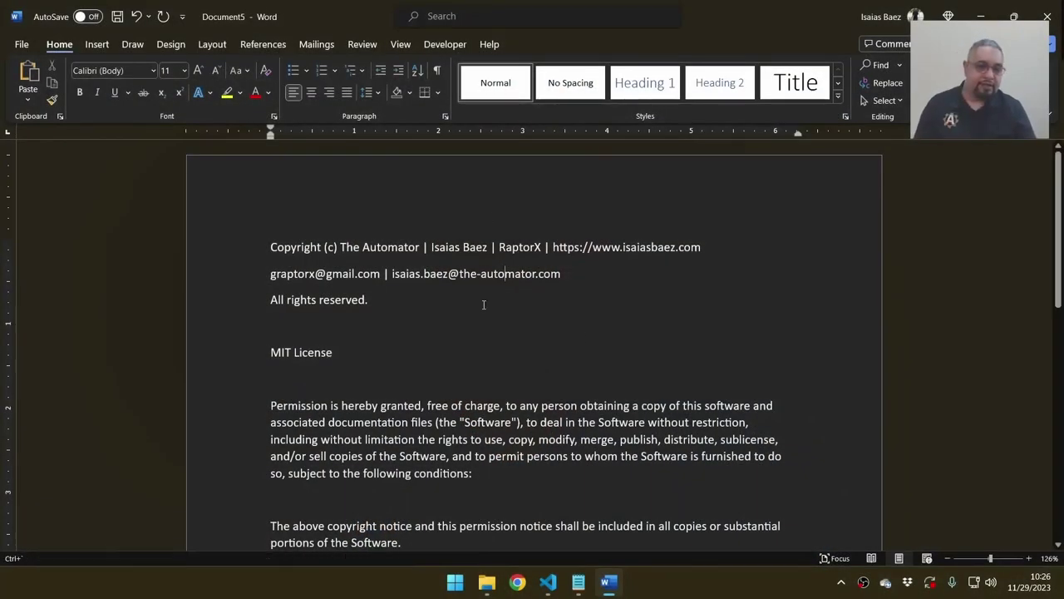
scroll(485, 305, "down", 3)
scroll(485, 305, "up", 3)
key("ctrl+grave")
left_click_drag(358, 267, 608, 287)
left_click_drag(363, 247, 531, 248)
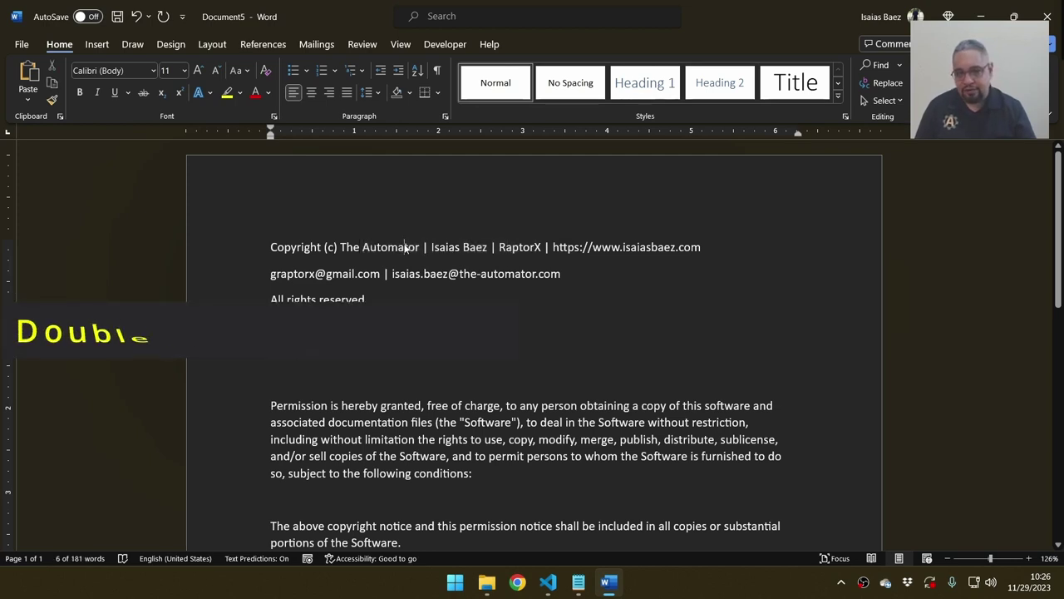
double_click(403, 247)
left_click(402, 249)
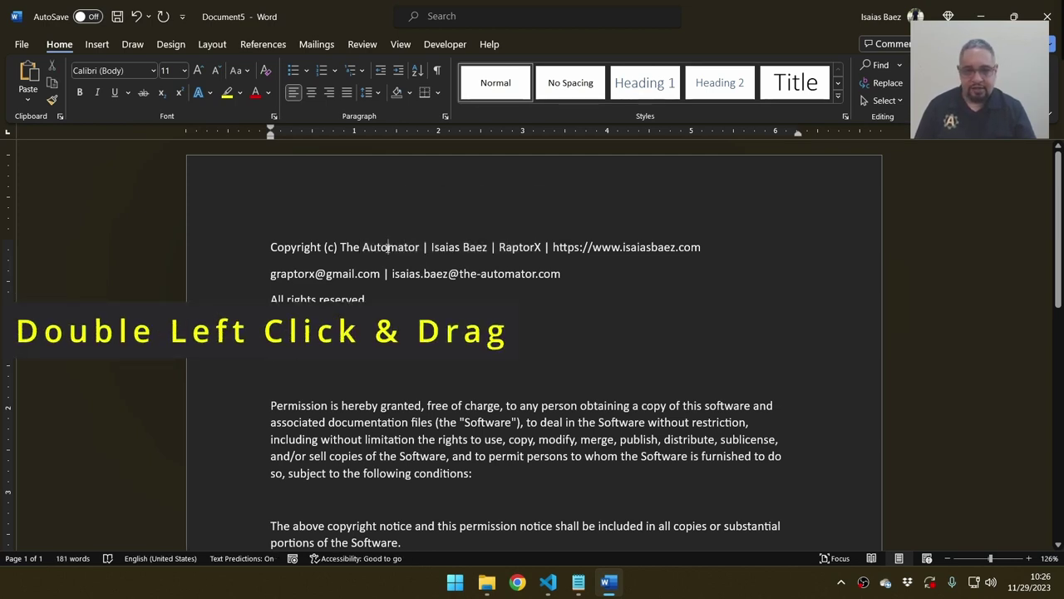
double_click(388, 247)
left_click_drag(388, 247, 622, 288)
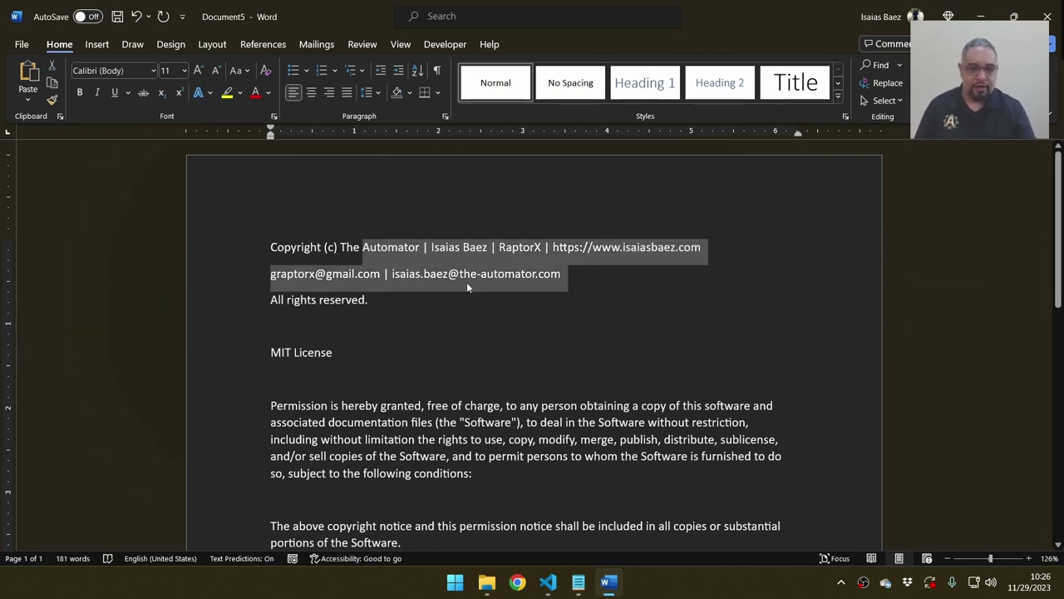
left_click(437, 274)
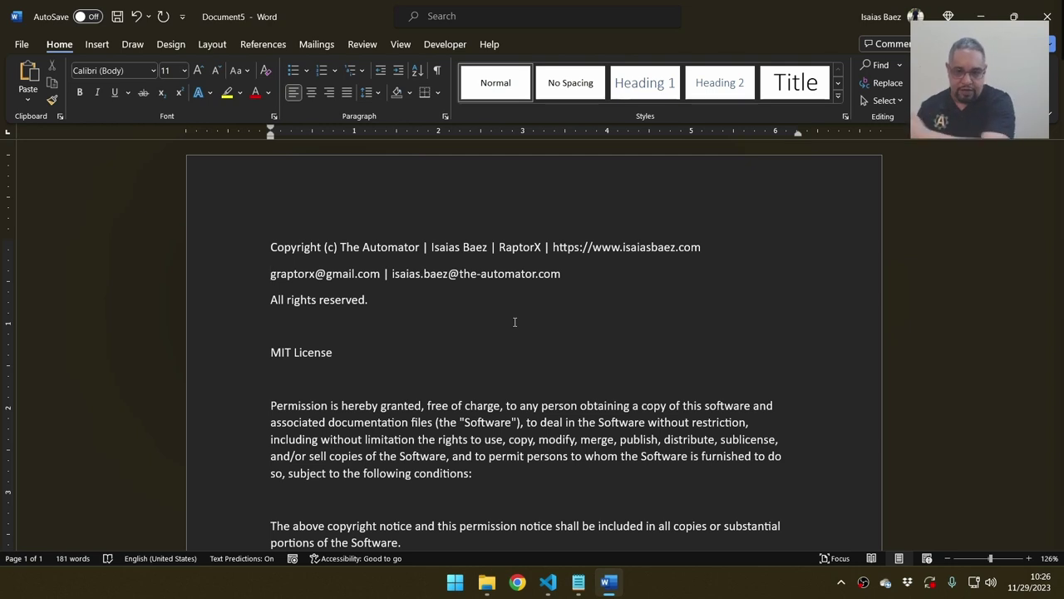
key("shift")
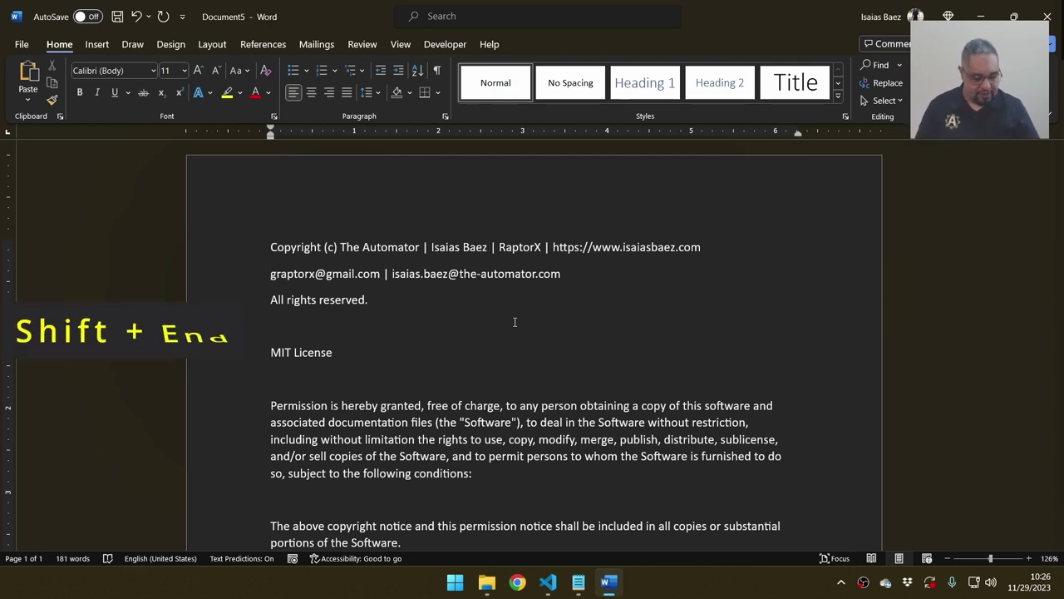
key("shift+End")
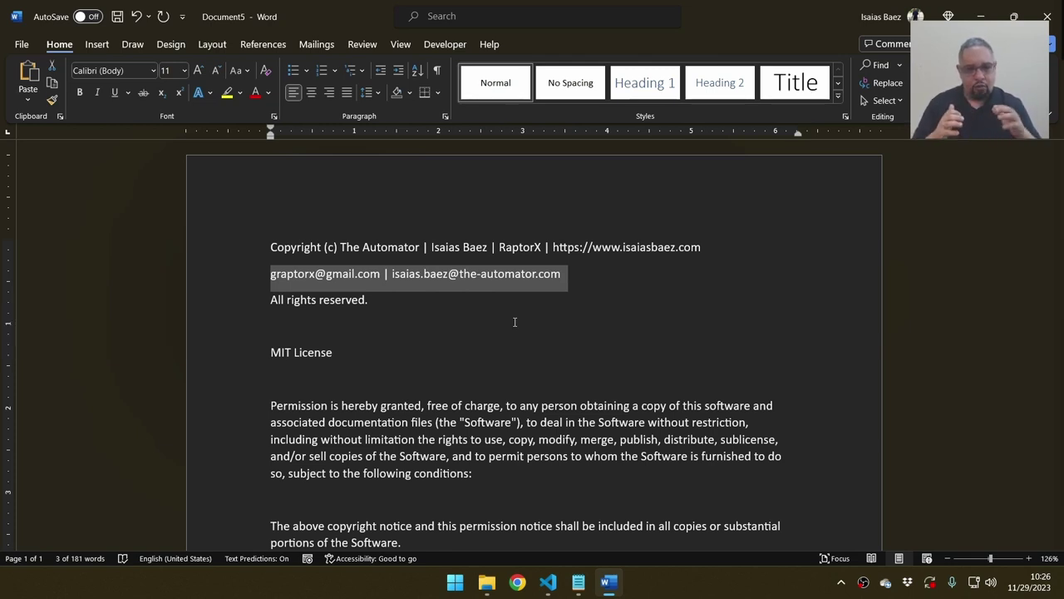
scroll(515, 322, "down", 4)
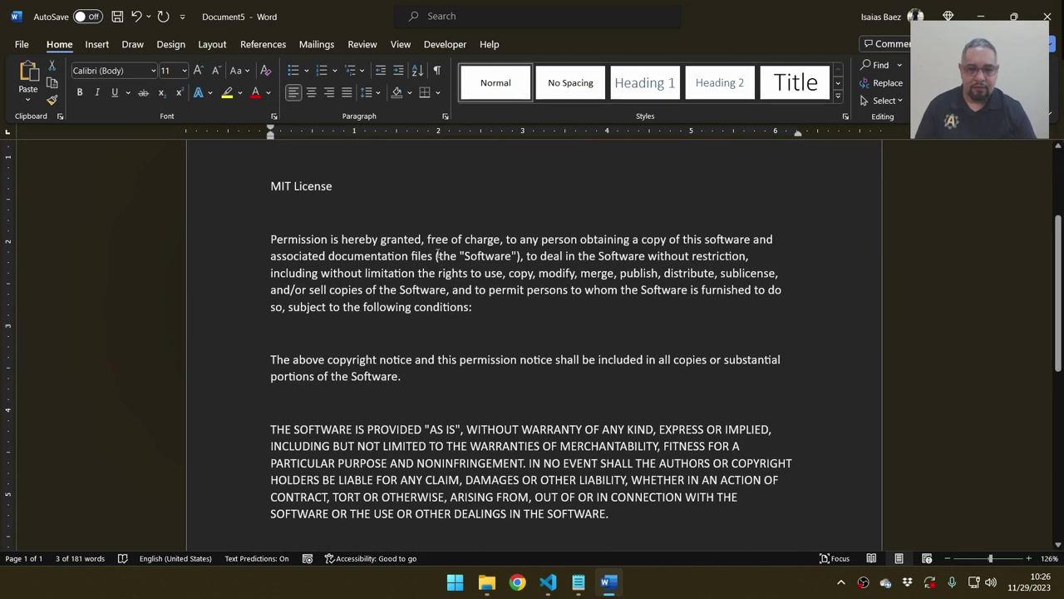
left_click(436, 256)
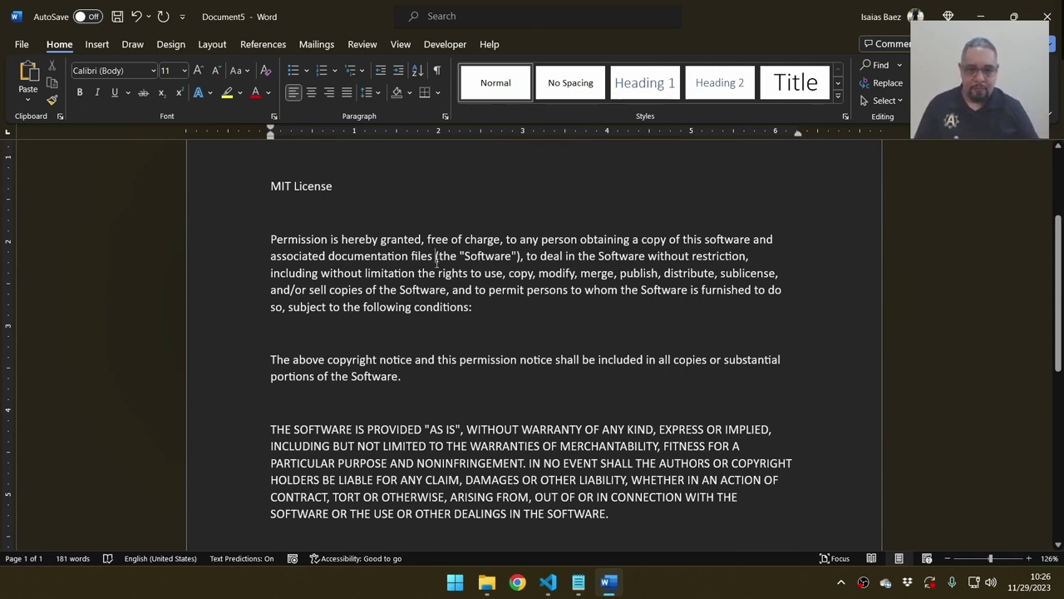
scroll(437, 259, "up", 3)
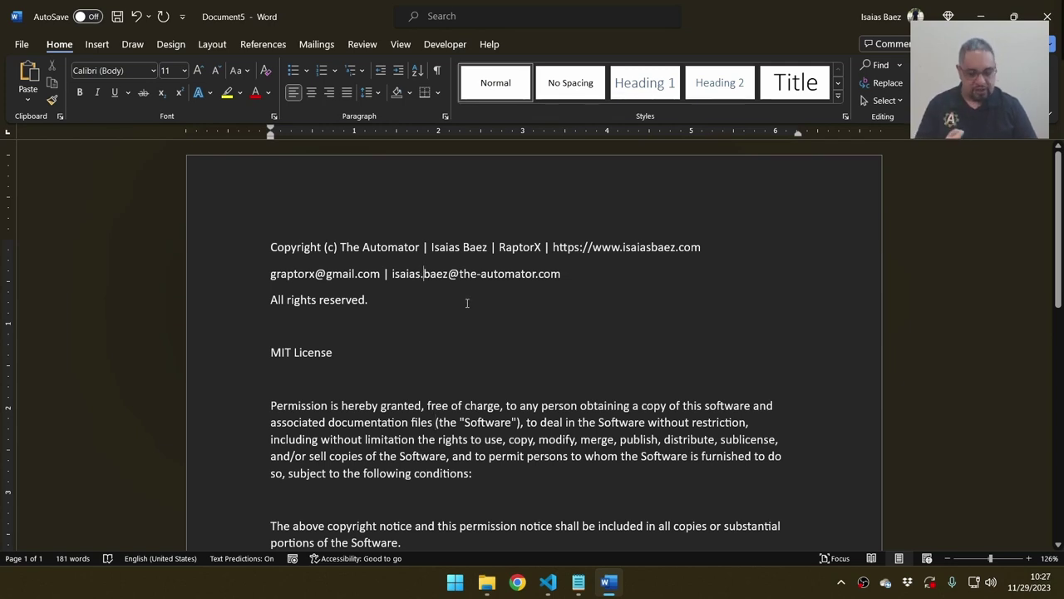
key("shift+End")
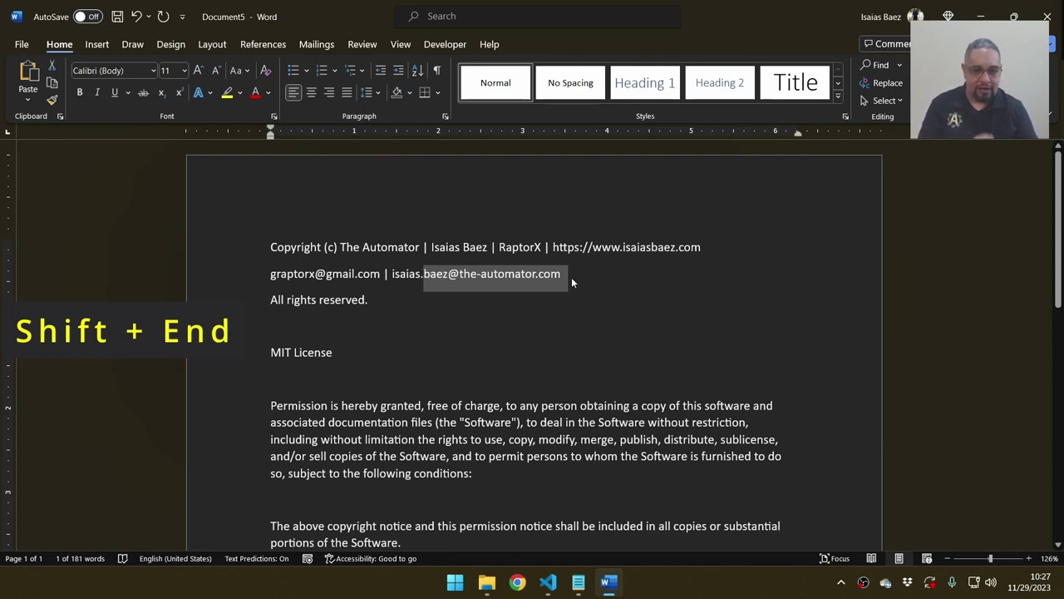
key("Left")
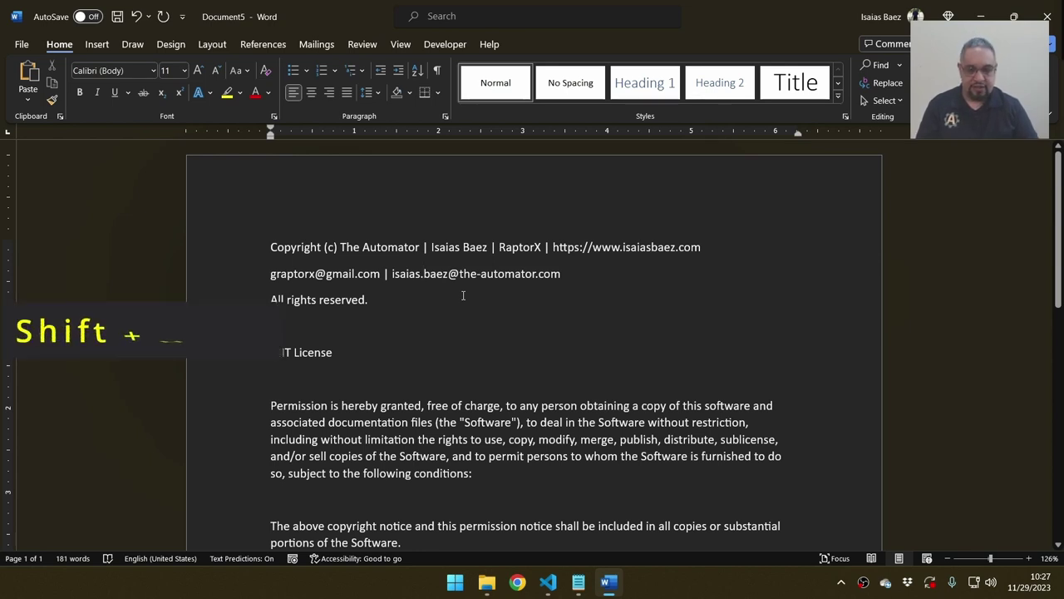
key("shift+Home")
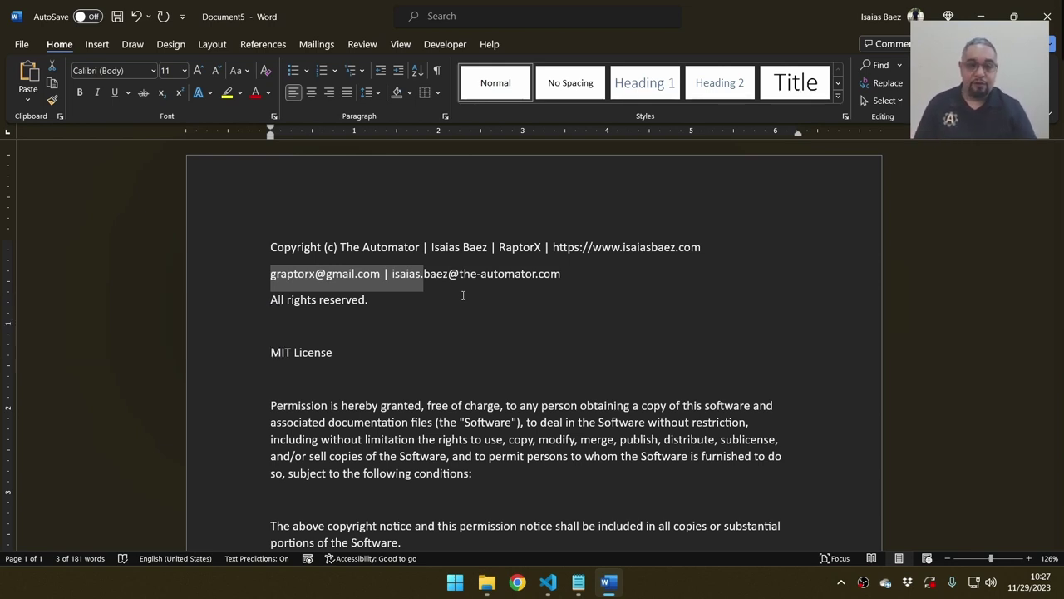
Select from before the word 'use' to the document end with Ctrl+Shift+End, then deselect.
left_click(483, 441)
scroll(512, 430, "down", 1)
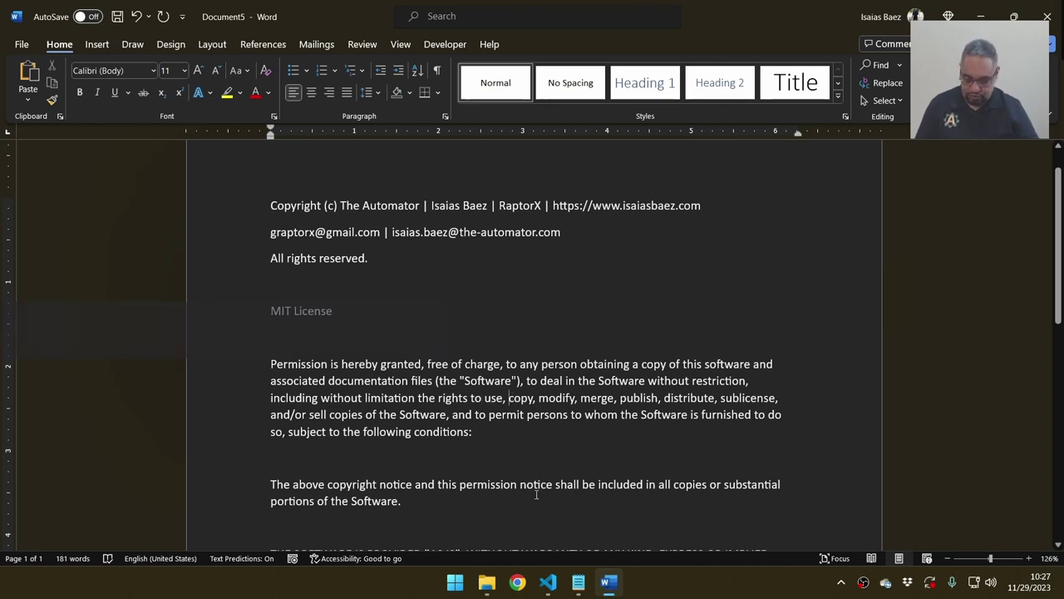
key("ctrl+shift+End")
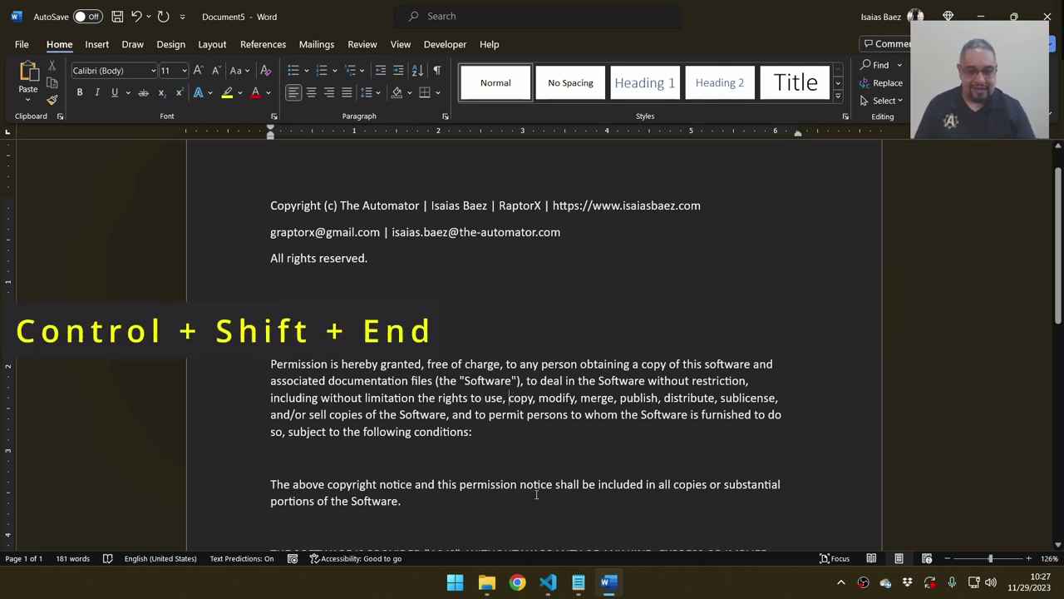
key("ctrl+shift+End")
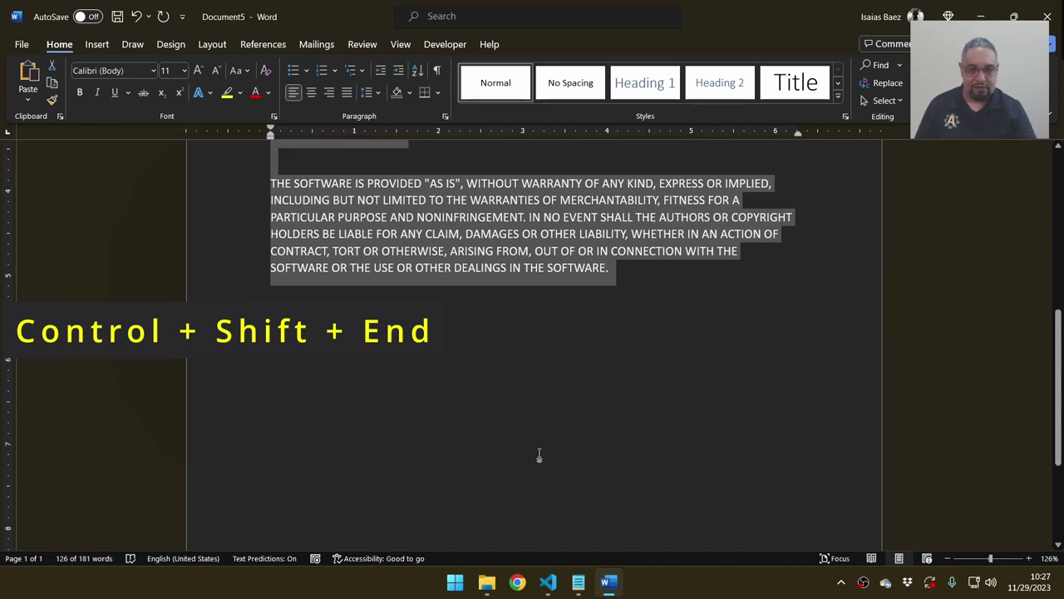
scroll(538, 465, "up", 10)
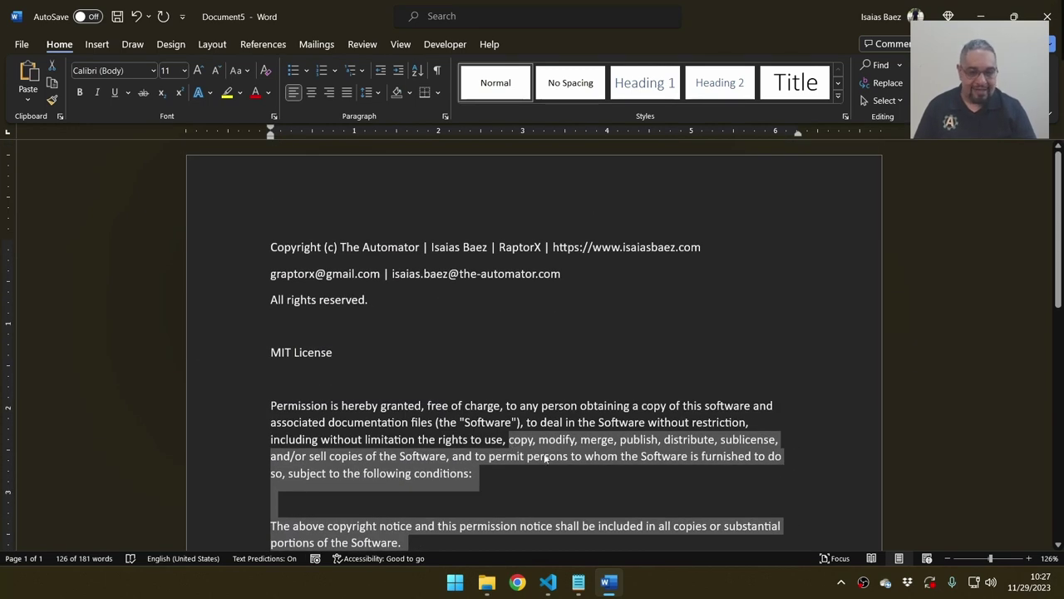
key("Left")
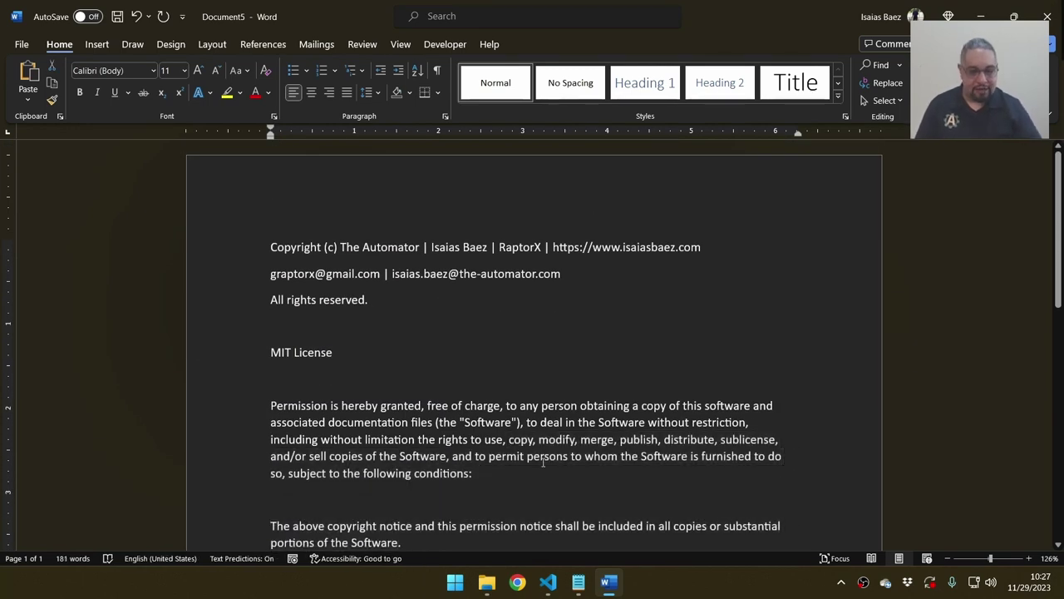
Select from the document start to the caret with Ctrl+Shift+Home, then clear it.
key("ctrl+shift+Home")
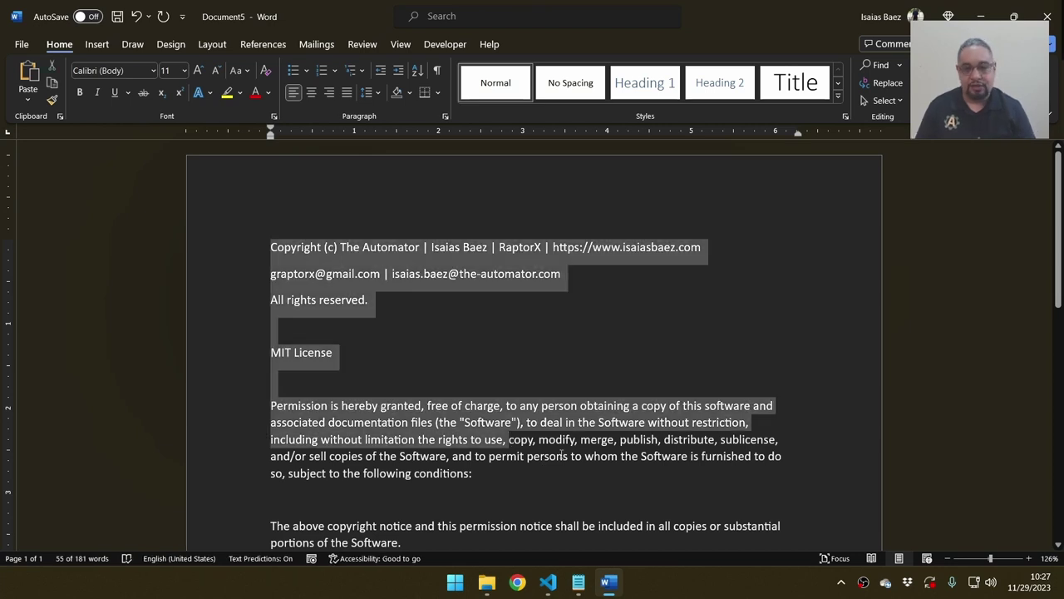
scroll(496, 330, "down", 10)
scroll(463, 310, "up", 4)
scroll(449, 274, "up", 7)
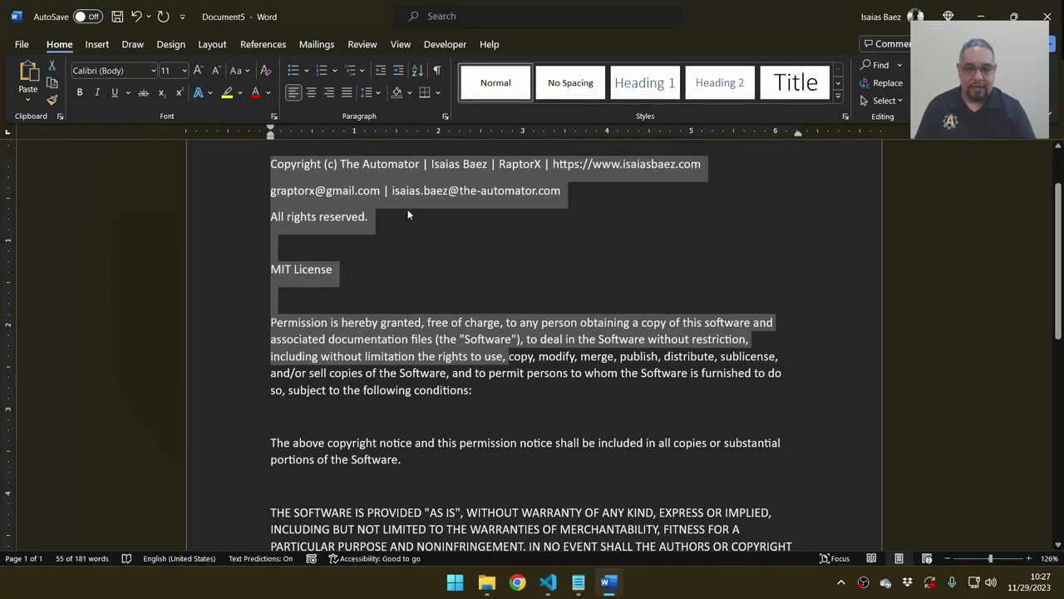
left_click(407, 212)
Select from the copyright-notice paragraph through the all-caps warranty disclaimer at the document end.
left_click_drag(363, 164, 415, 409)
scroll(407, 416, "down", 1)
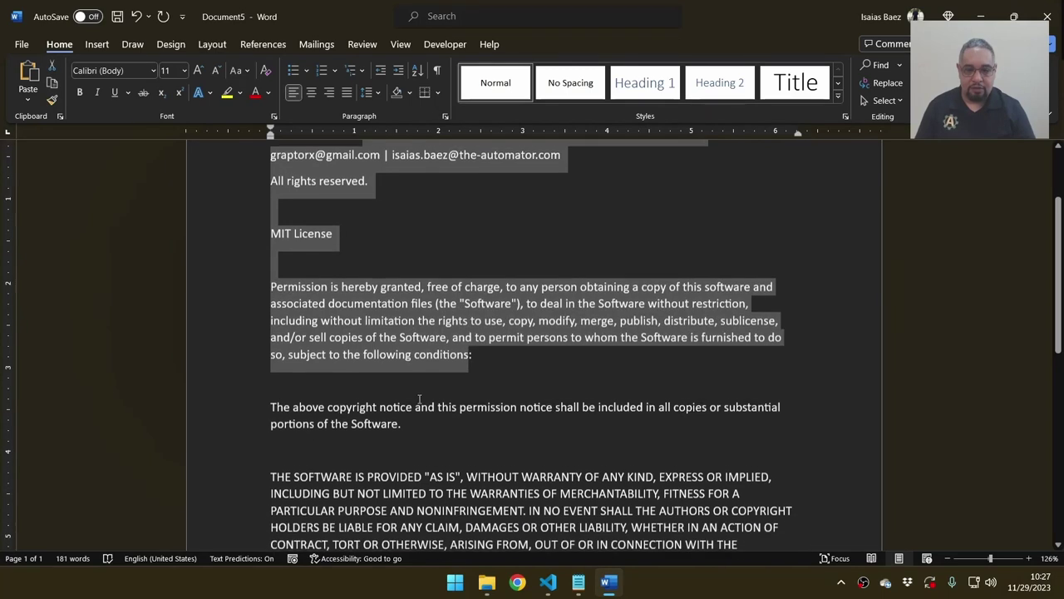
key("Right")
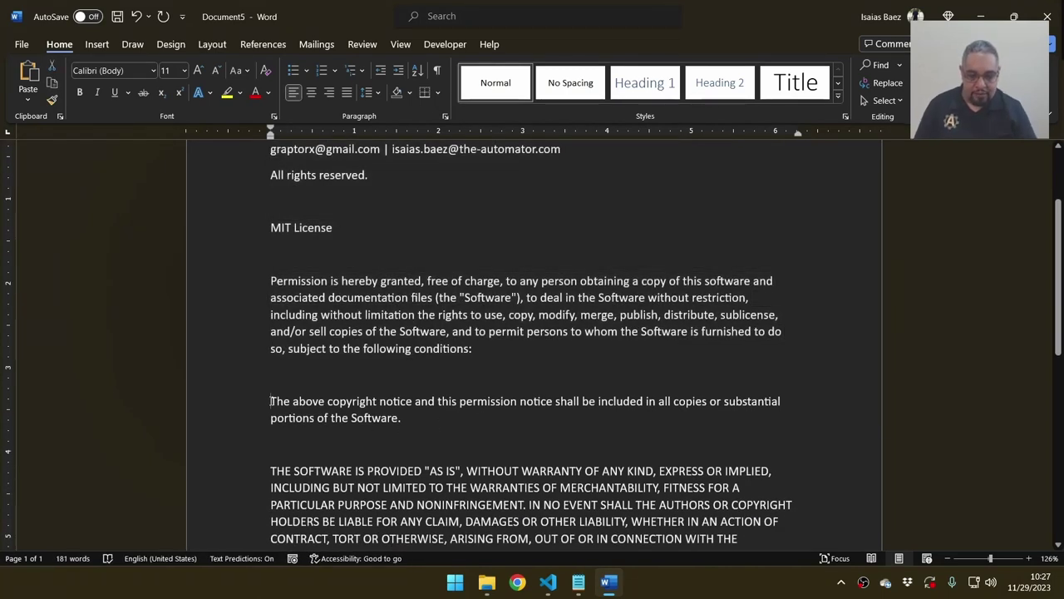
key("ctrl+shift+End")
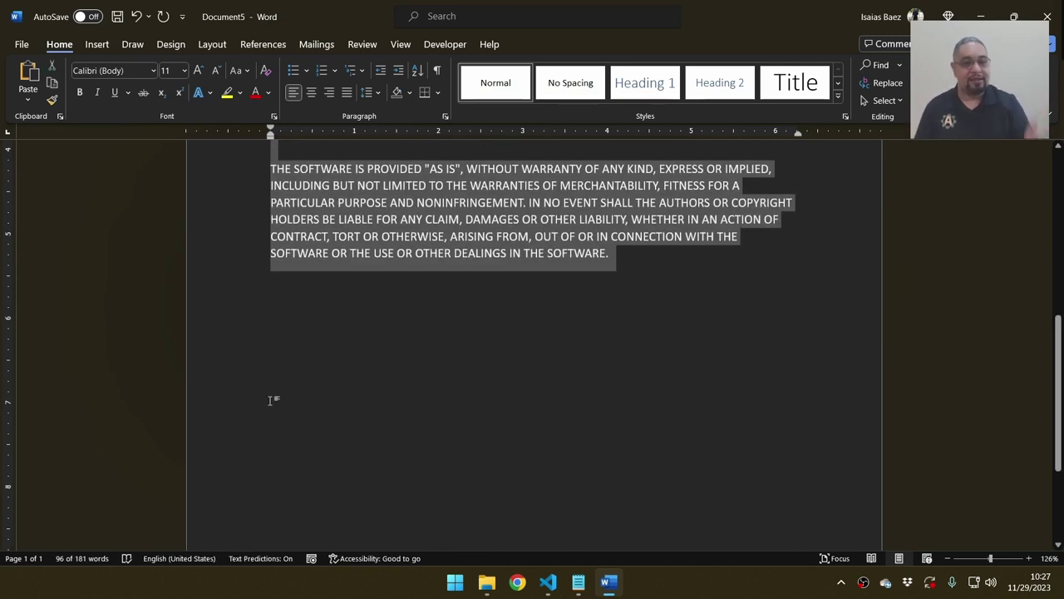
scroll(271, 400, "up", 5)
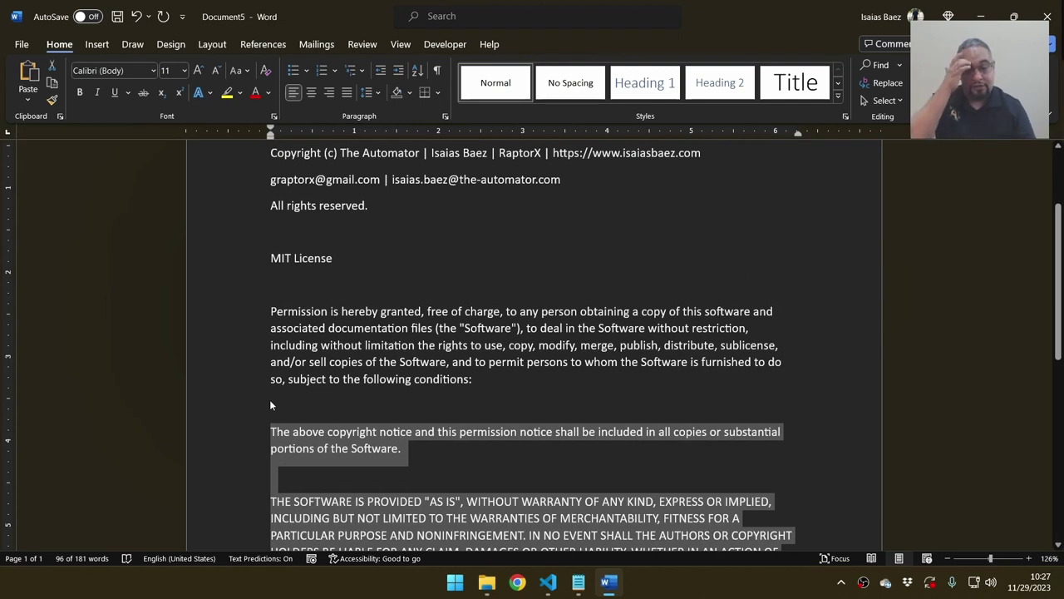
left_click(337, 260)
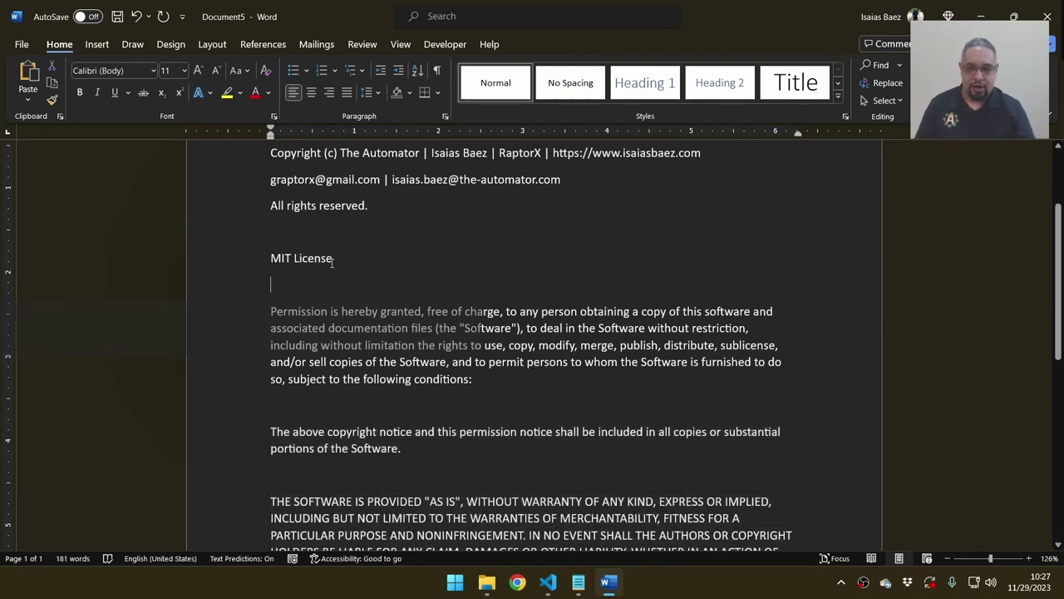
key("ctrl+shift+Home")
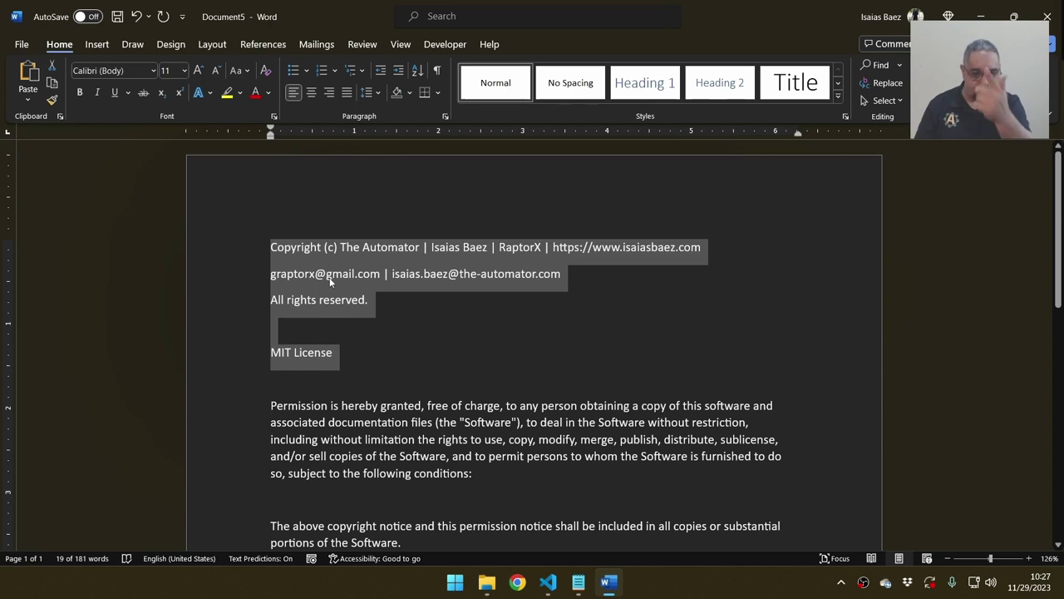
key("Delete")
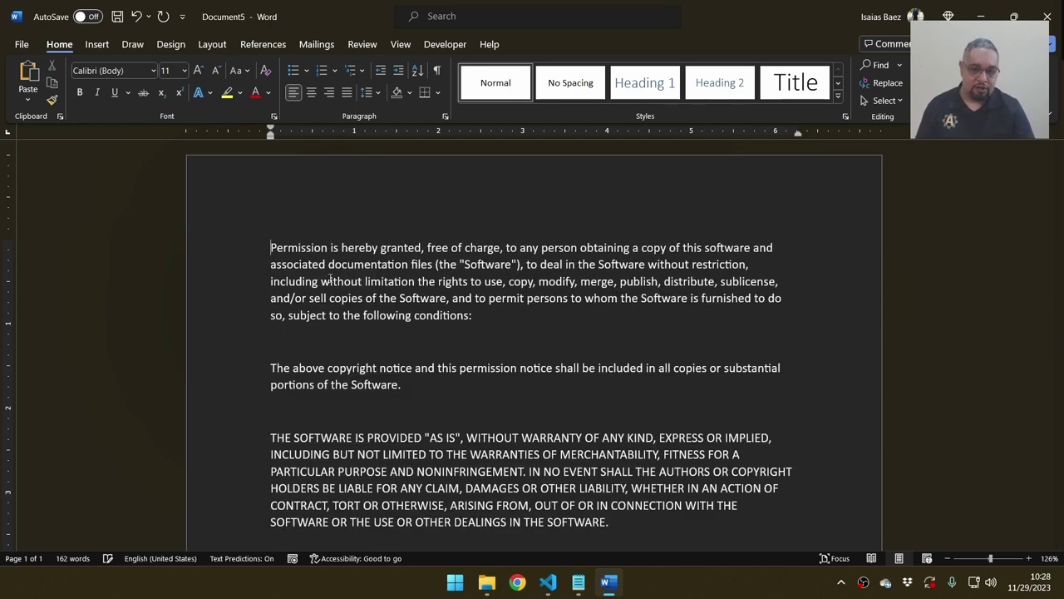
key("ctrl+z")
scroll(328, 275, "down", 3)
left_click(324, 272)
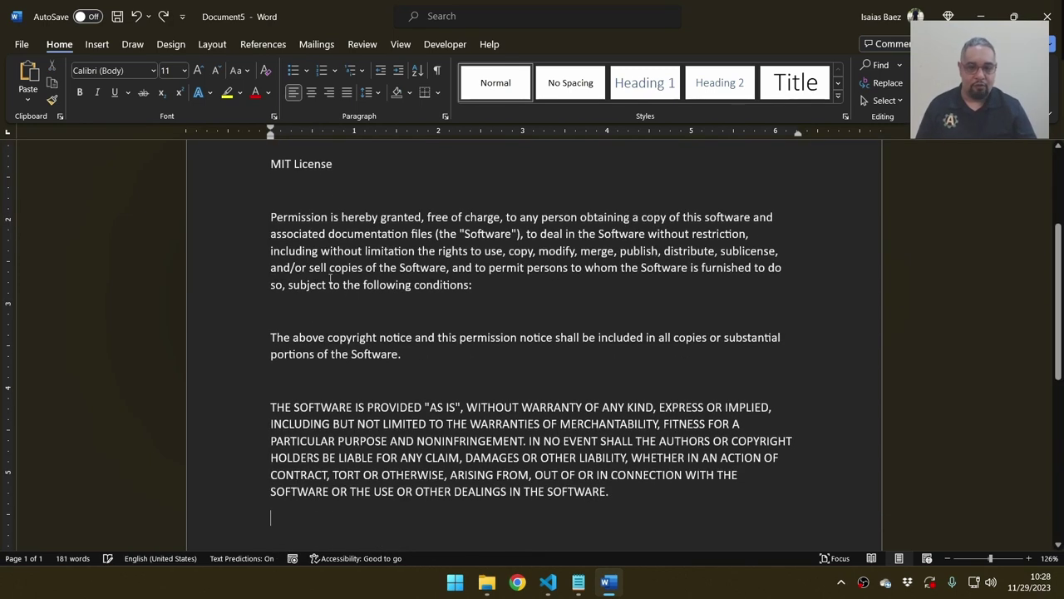
key("ctrl+Home")
key("ctrl+End")
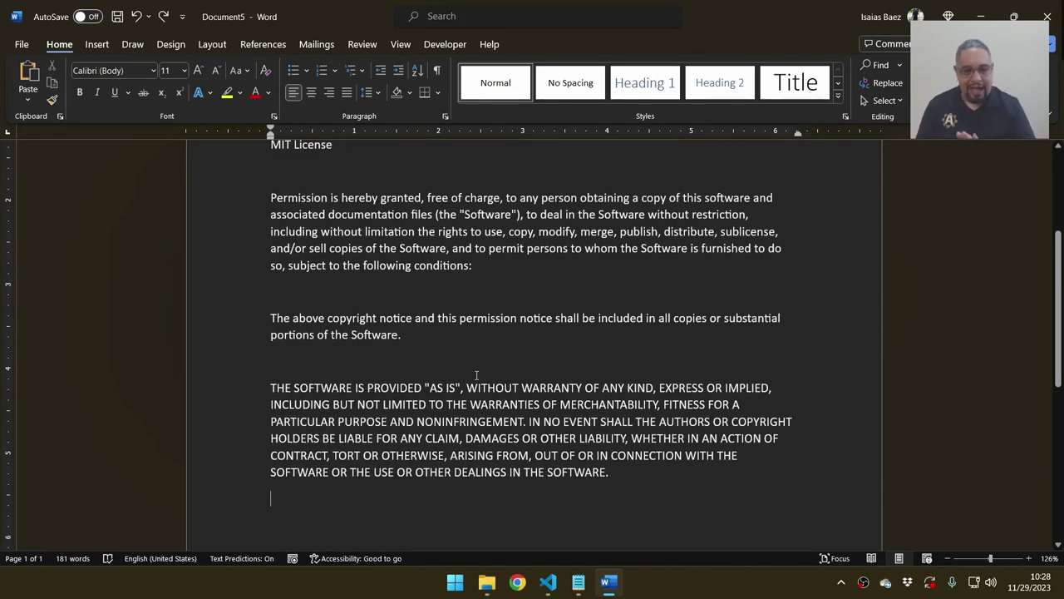
Type the first two tab-separated 'One two three' lines below the license text.
scroll(501, 366, "down", 10)
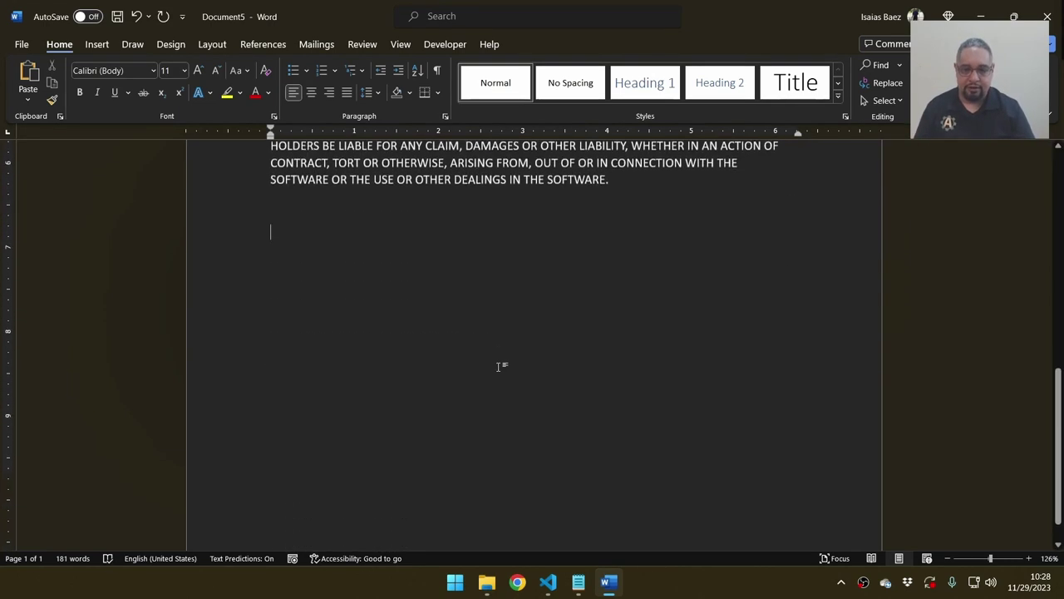
scroll(502, 366, "up", 5)
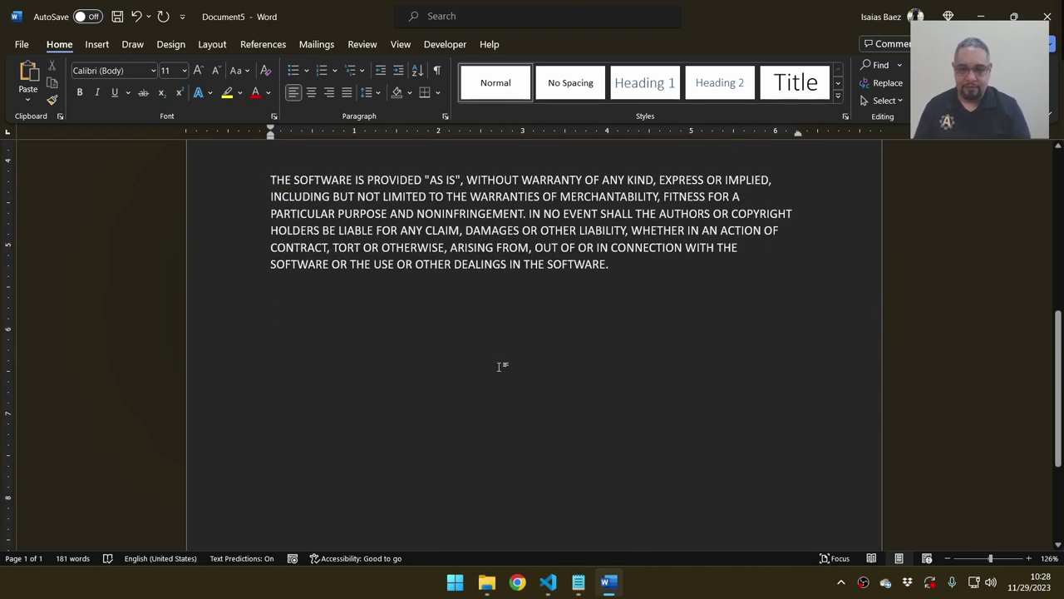
type("One")
key("Tab")
type("two")
key("Tab")
type("t")
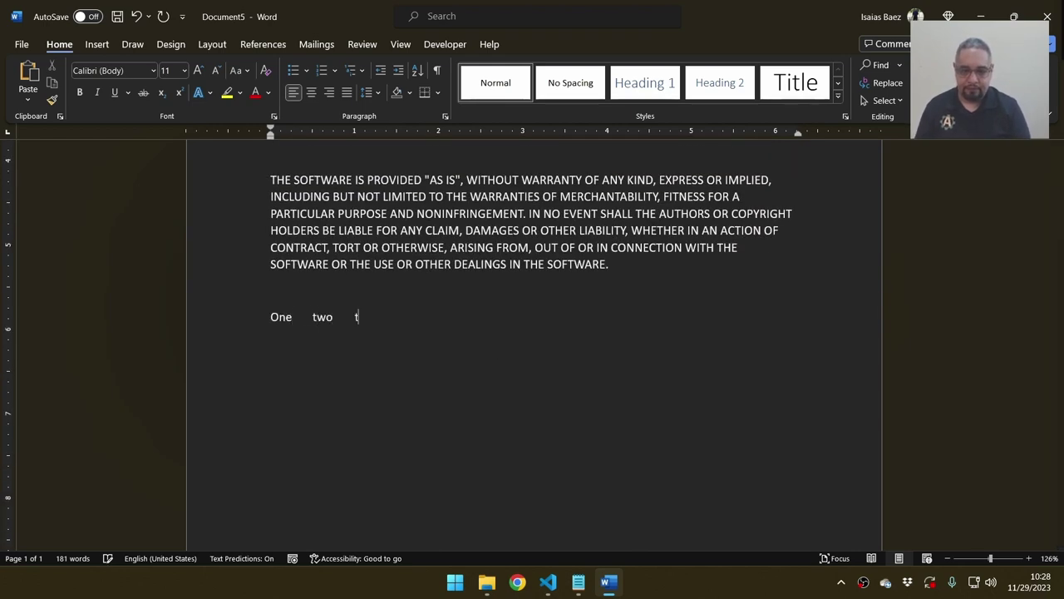
type("hree")
type("one")
key("Tab")
type("two")
key("Tab")
type("three")
Add the third 'One two three' line, correcting the misspelled 'two'.
key("Return")
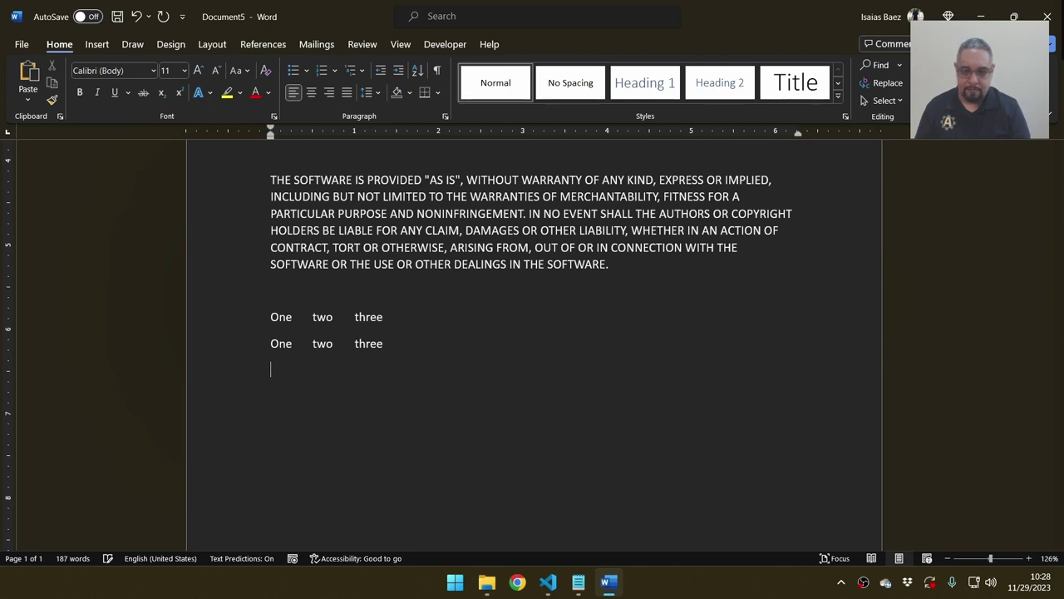
type("One")
key("Tab")
type("two\tthree")
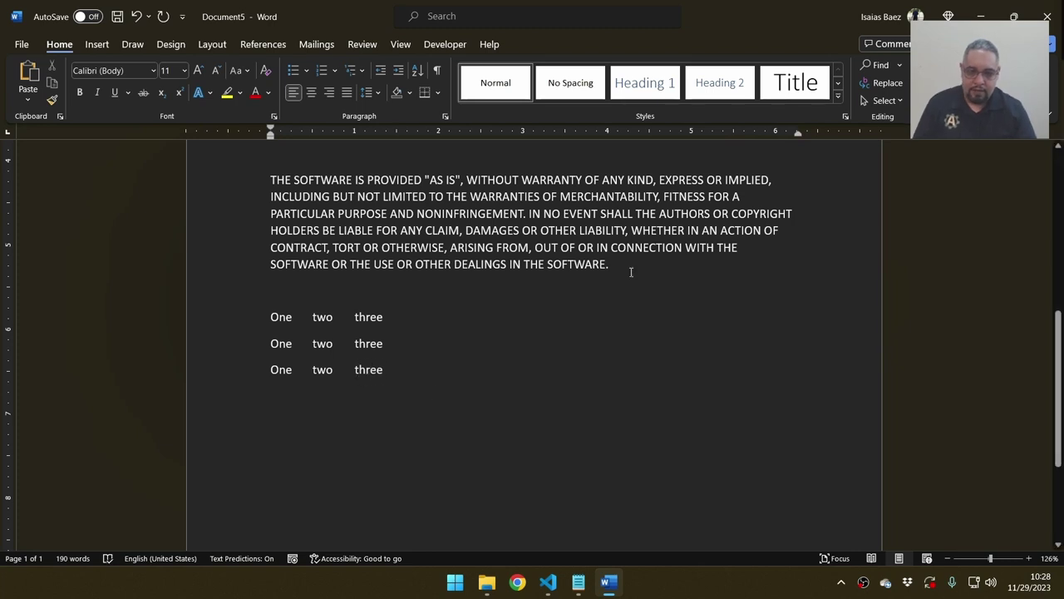
left_click_drag(314, 320, 335, 370)
left_click(316, 316)
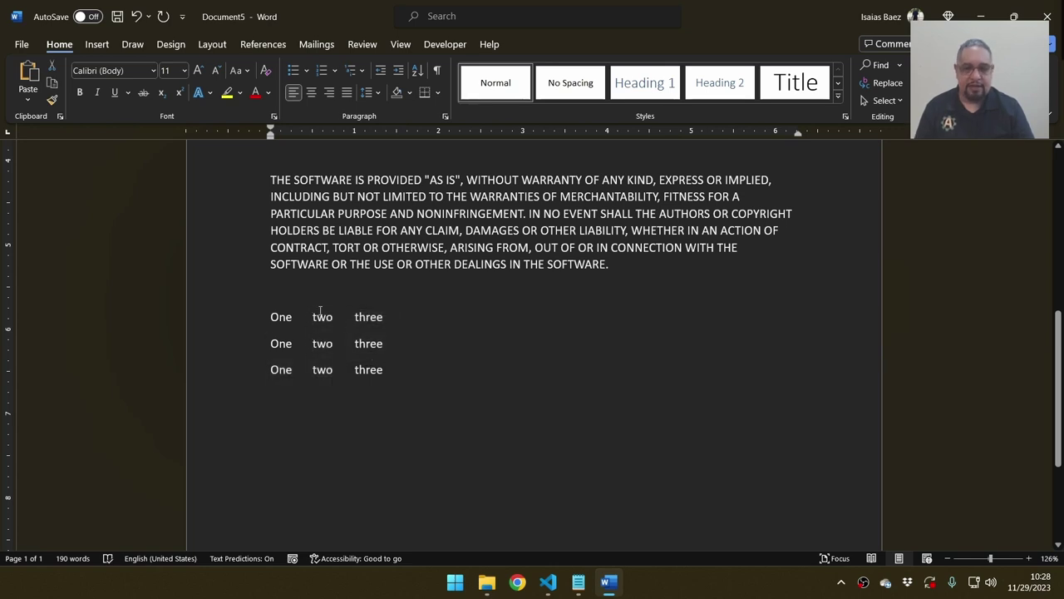
left_click_drag(313, 317, 336, 354)
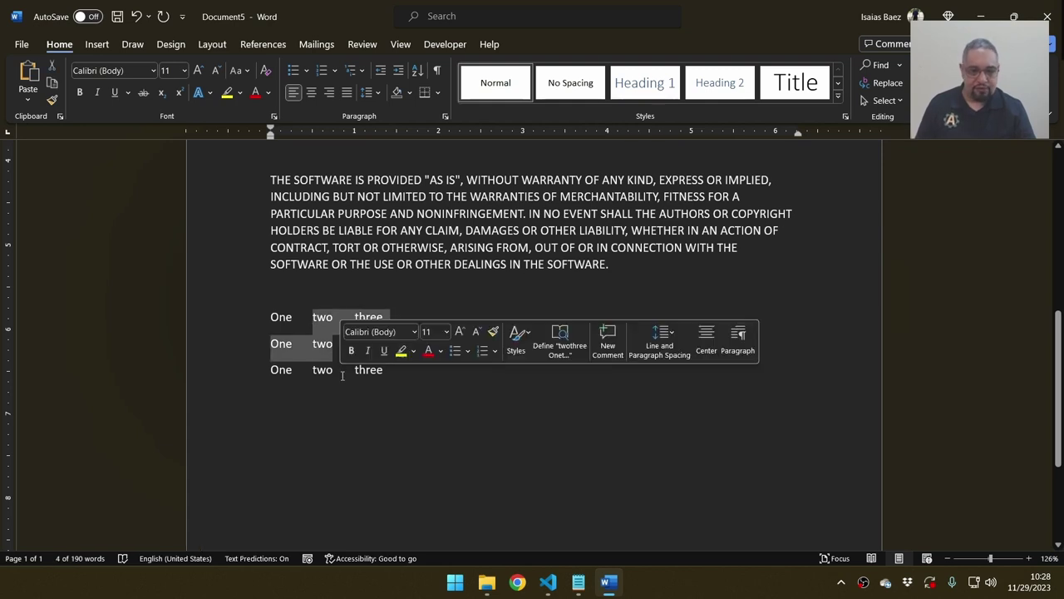
left_click(320, 317)
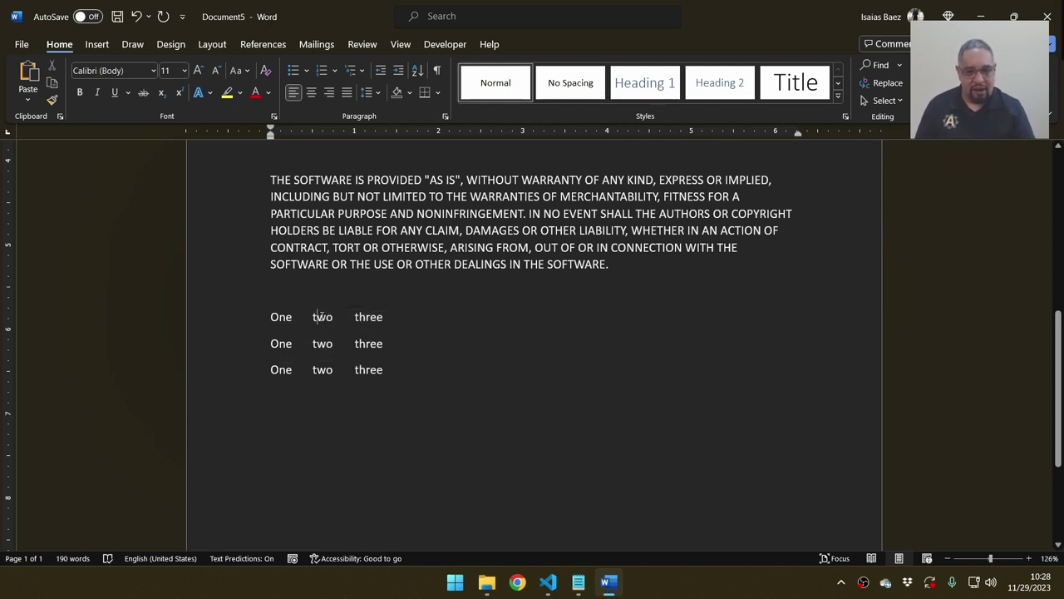
double_click(321, 317)
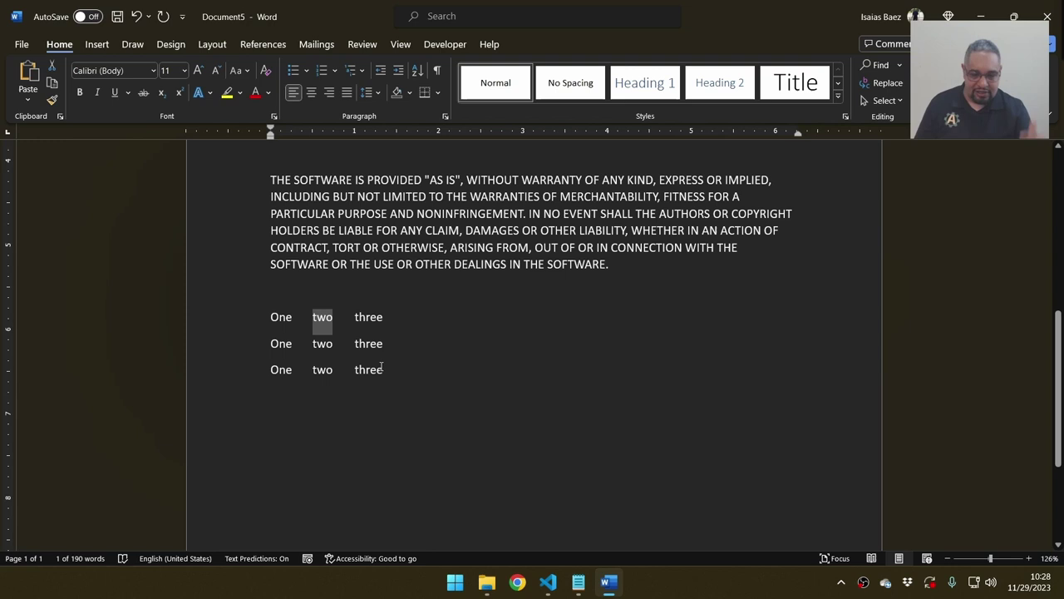
key("ctrl+shift+Right")
key("ctrl+shift+Right")
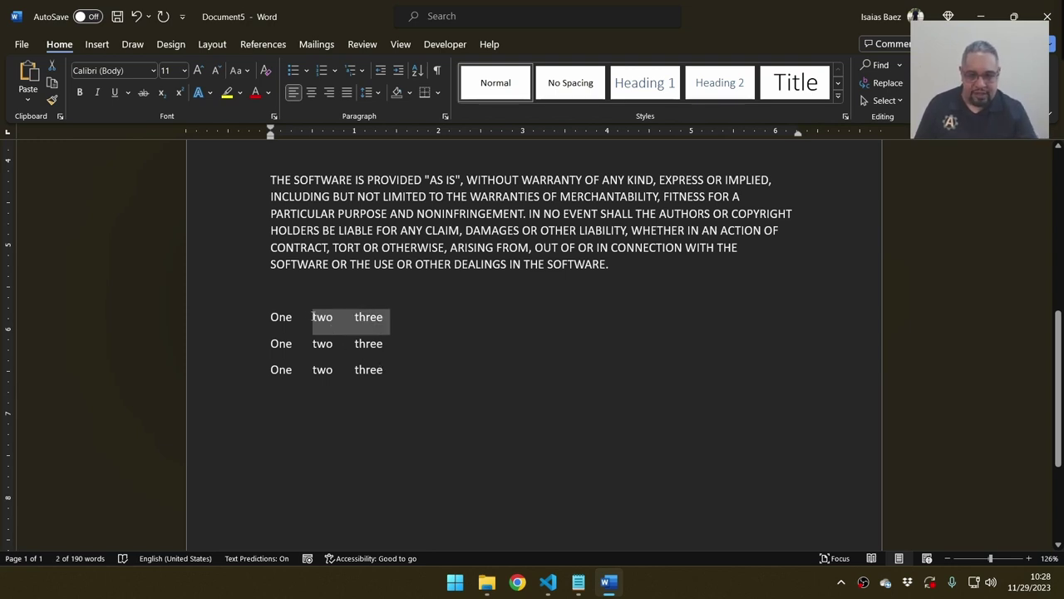
key("Left")
key("shift+End")
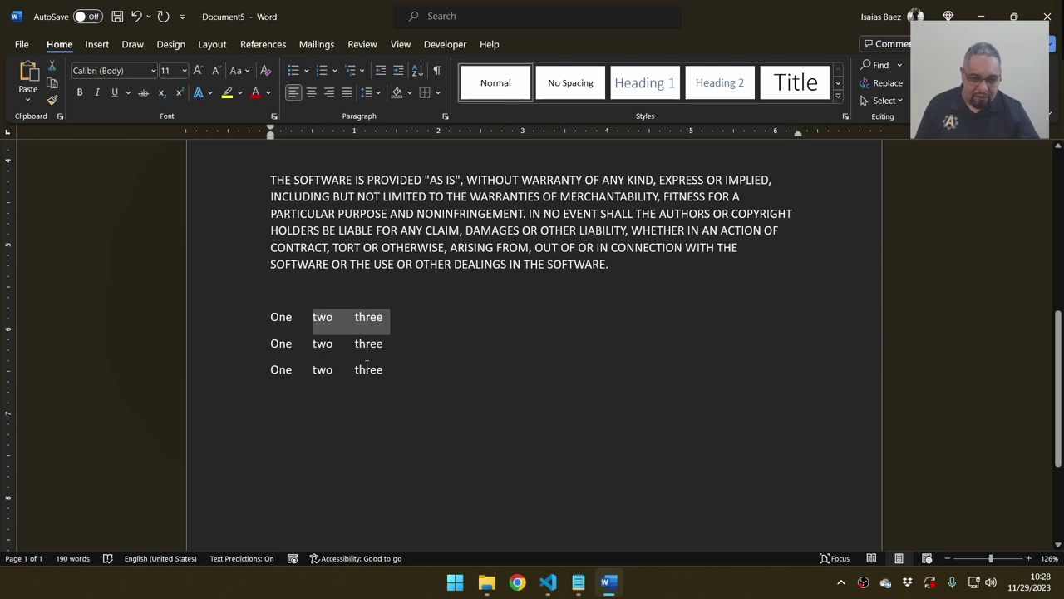
key("shift+Down")
key("shift+Down")
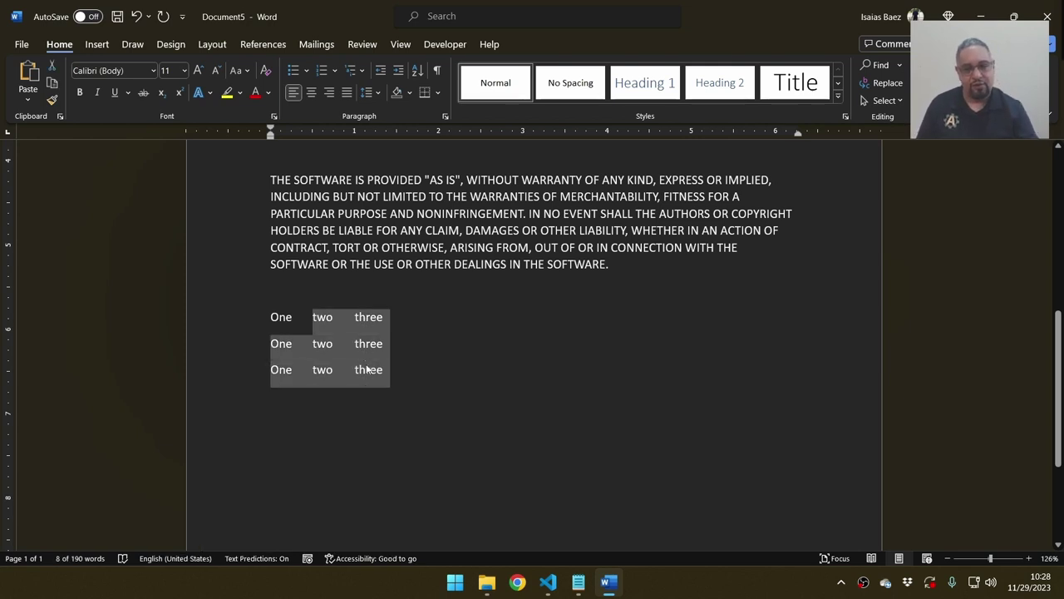
key("Left")
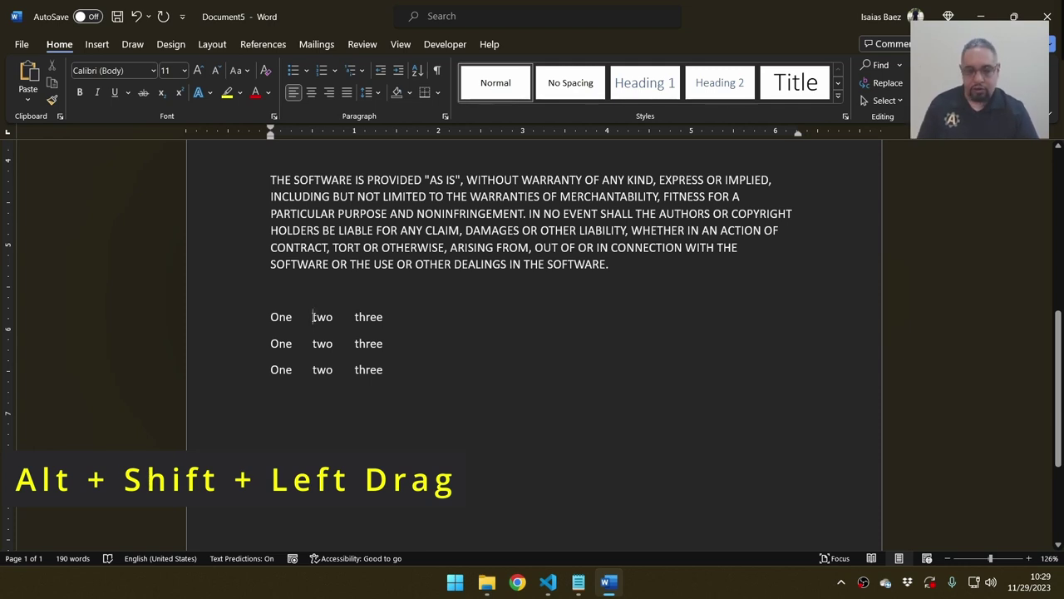
Alt+Shift block-select and delete the 'two' column from all three rows, then block-select 'three'.
left_click_drag(312, 317, 355, 381)
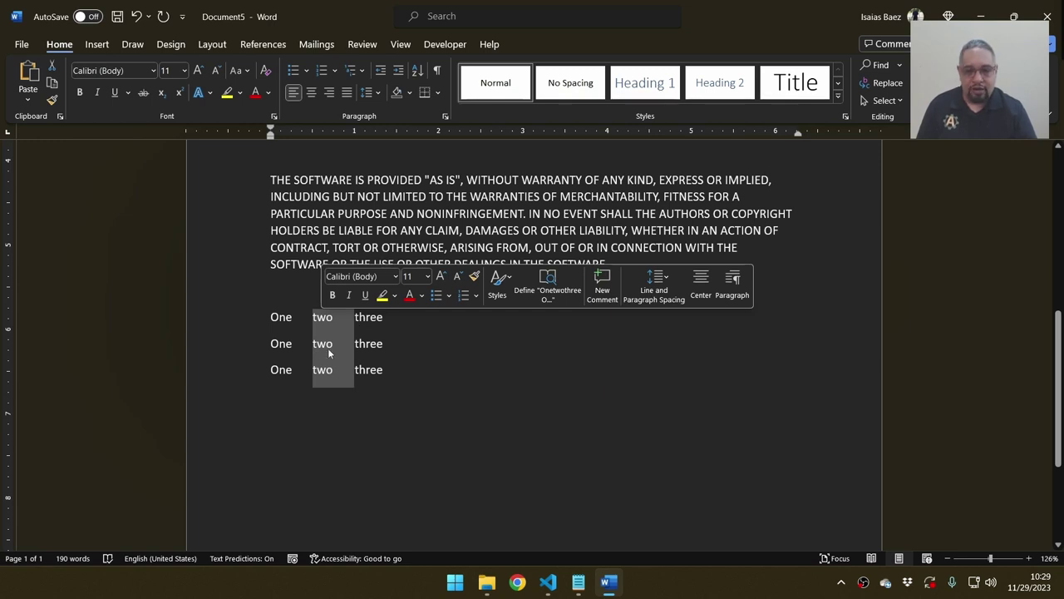
key("Delete")
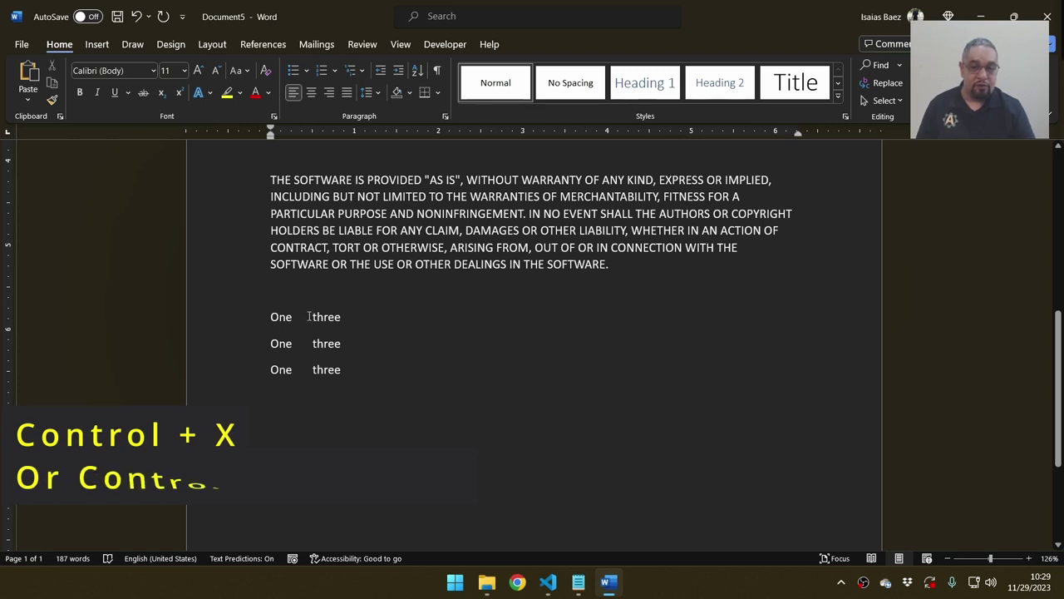
left_click_drag(309, 316, 365, 382)
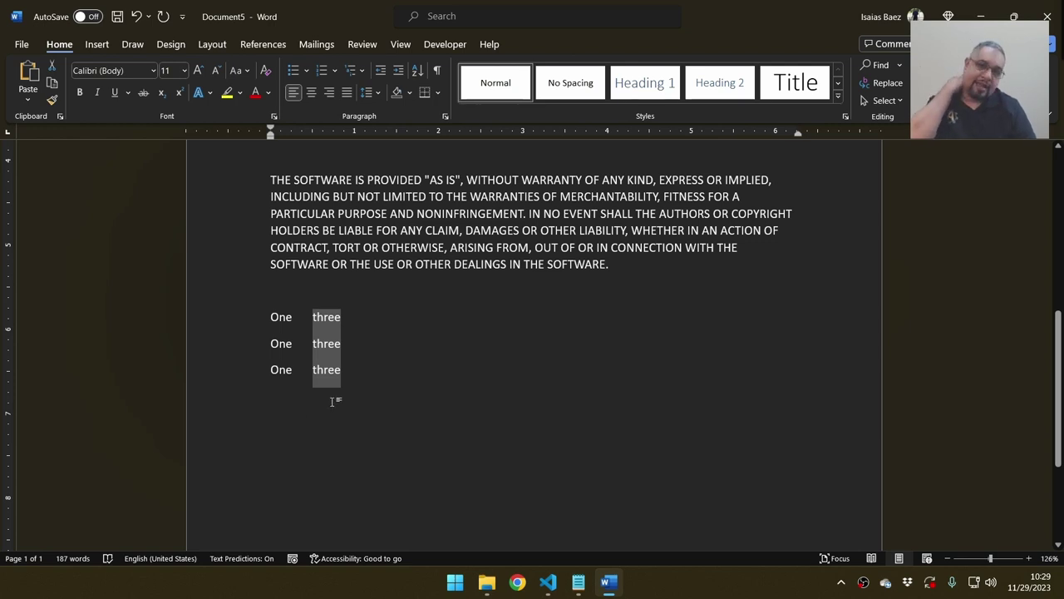
Apply Numbering to the selected Permission paragraph.
scroll(328, 391, "up", 5)
left_click(274, 248)
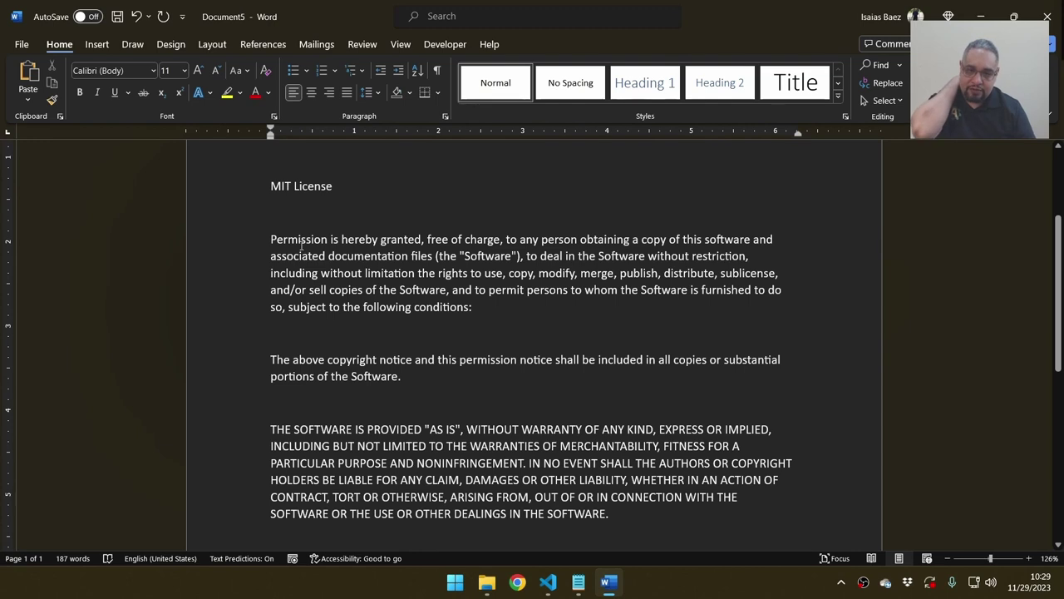
left_click_drag(302, 246, 326, 308)
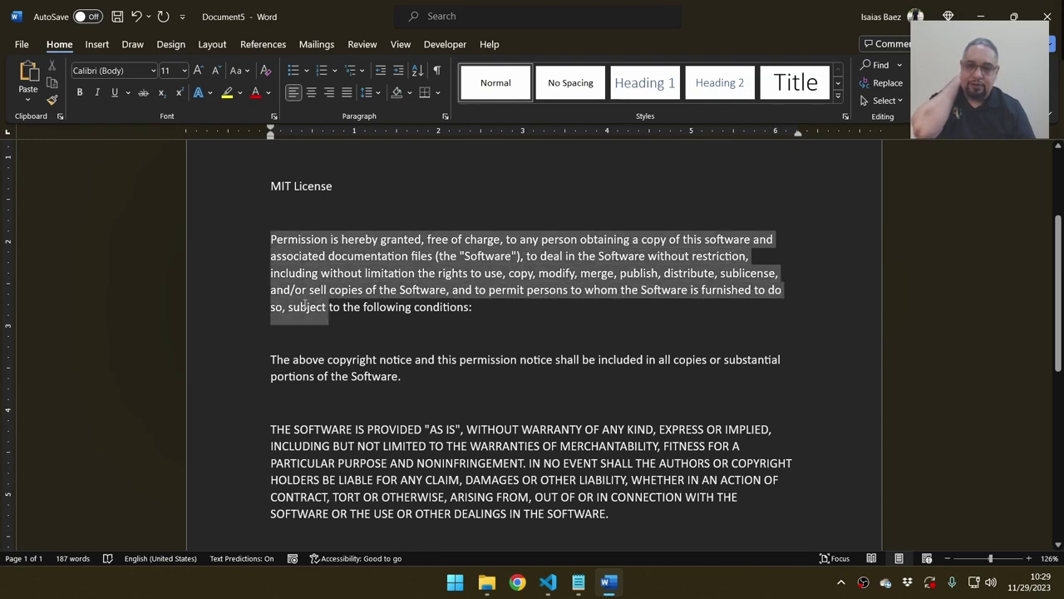
left_click(317, 72)
Split the paragraph into list items at 'and associated', 'restriction' and 'distribute'.
left_click(298, 256)
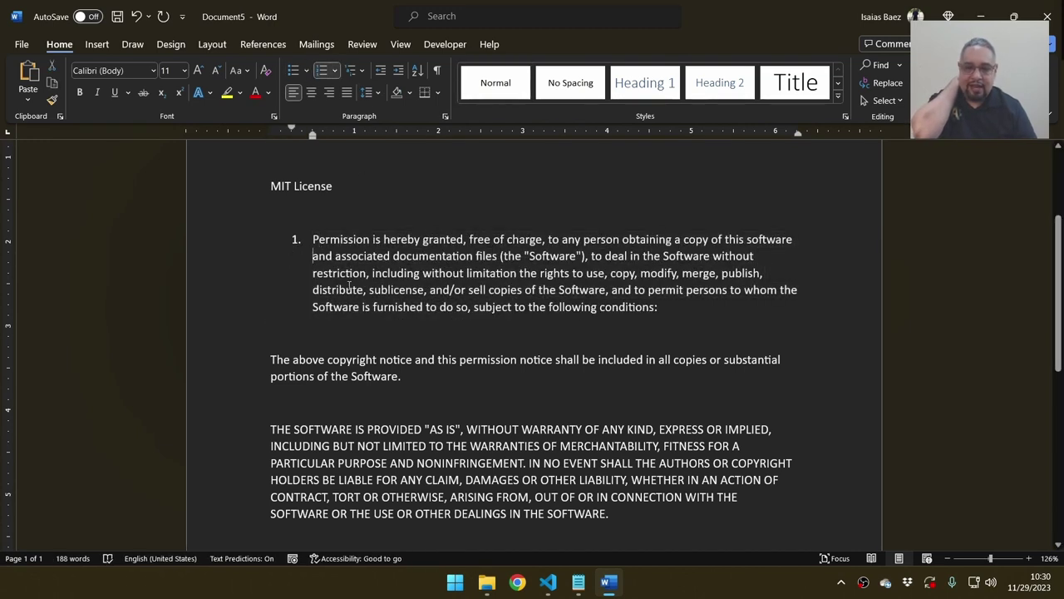
key("Return")
key("Down")
key("Return")
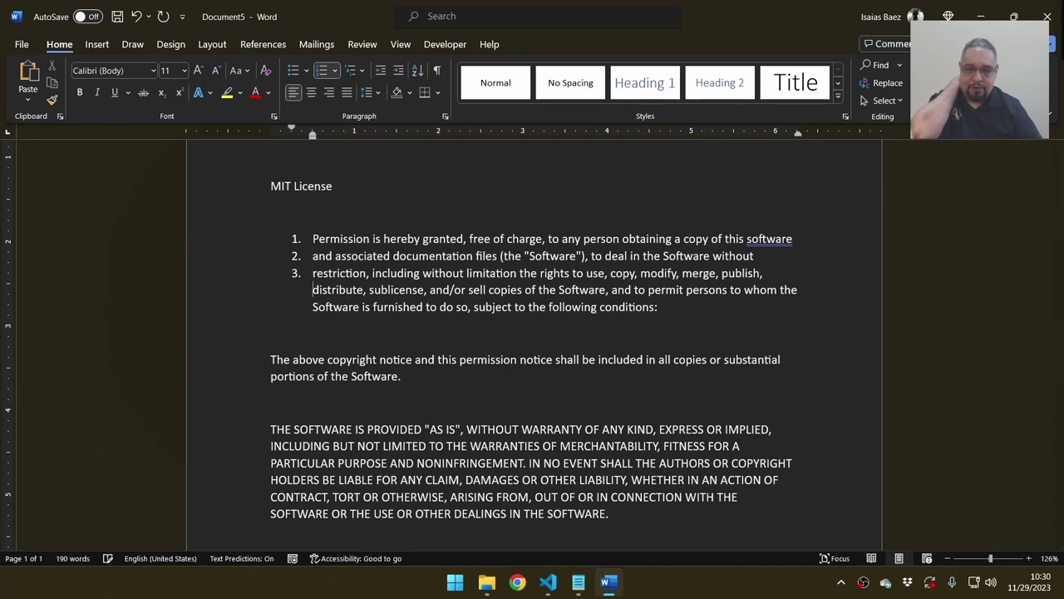
key("Down")
key("Return")
key("Return")
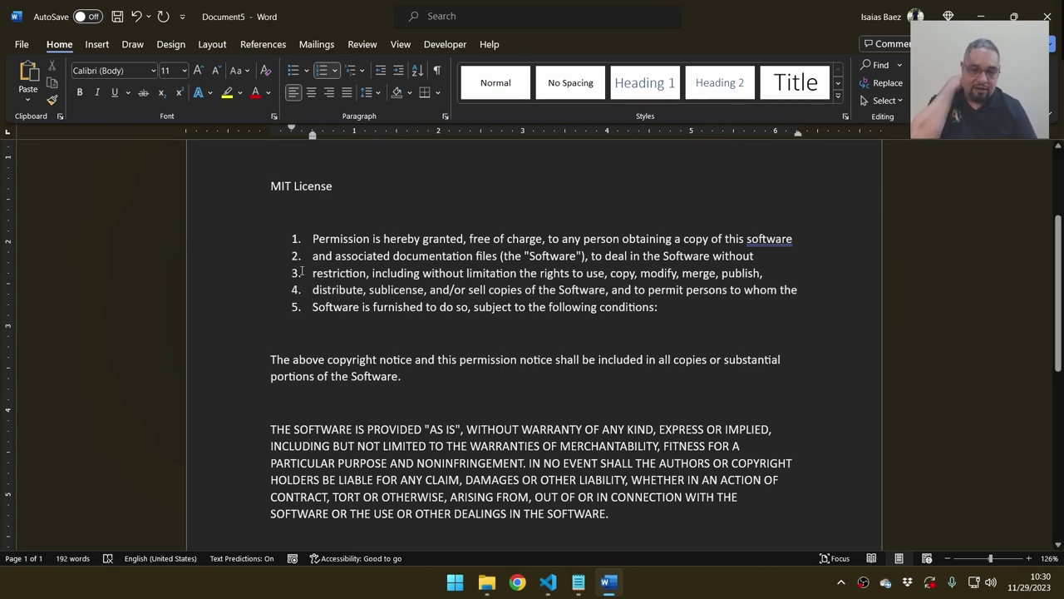